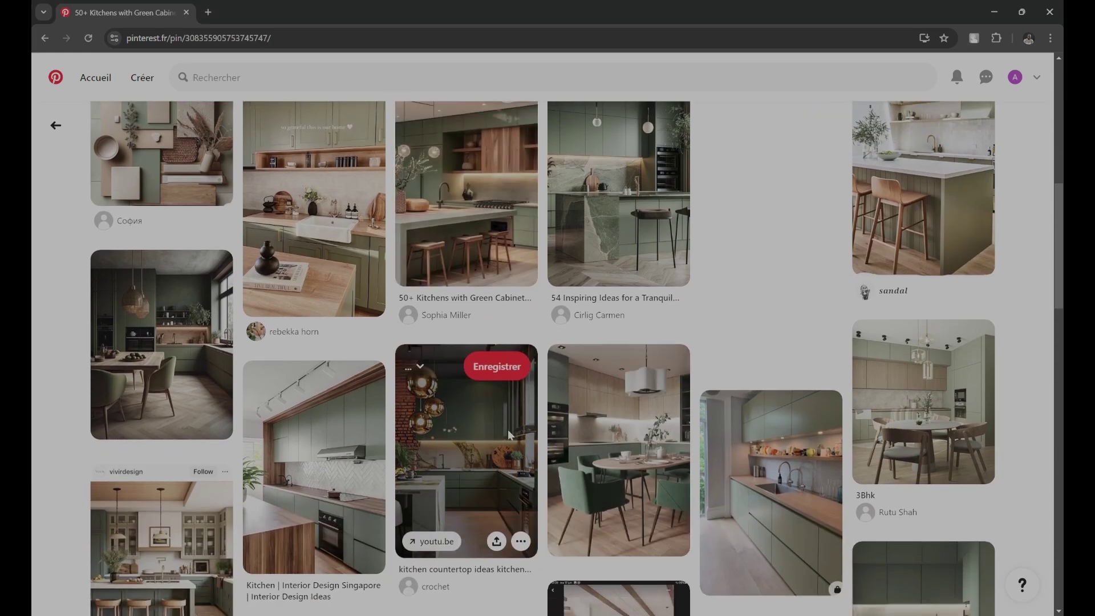
{"action": "scroll", "coordinate": [183, 240], "scroll_direction": "down", "scroll_amount": 2}
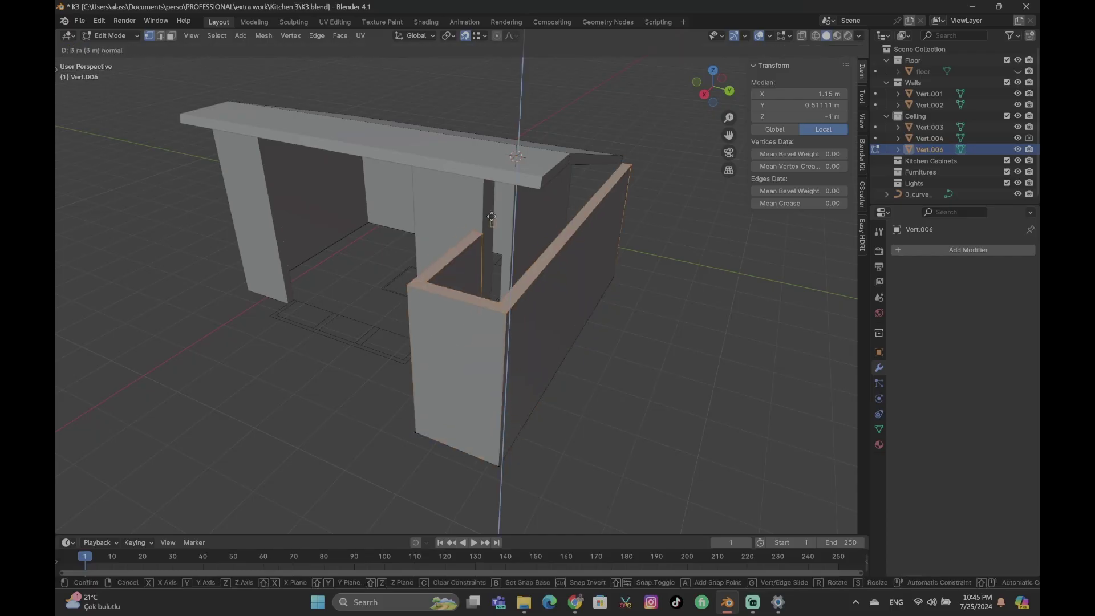
Step: Return the kitchen wall and ceiling object to Object Mode and orbit around the room to inspect it
{"action": "middle_click_drag", "start_coordinate": [485, 182], "coordinate": [630, 345]}
{"action": "key", "text": "Tab"}
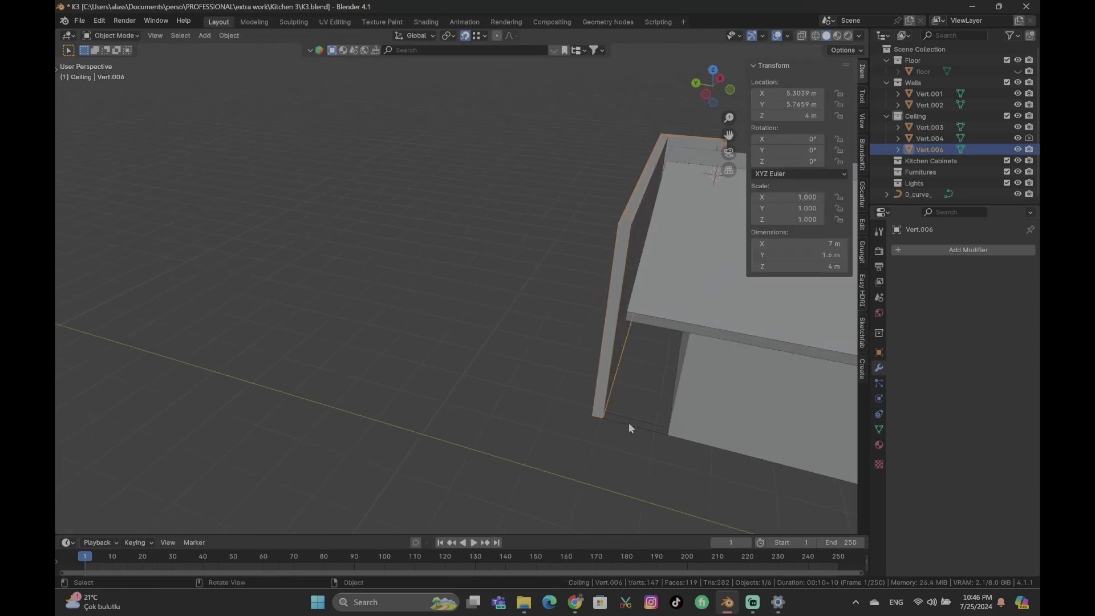
{"action": "middle_click_drag", "start_coordinate": [630, 425], "coordinate": [574, 336]}
{"action": "scroll", "coordinate": [530, 389], "scroll_direction": "down", "scroll_amount": 8}
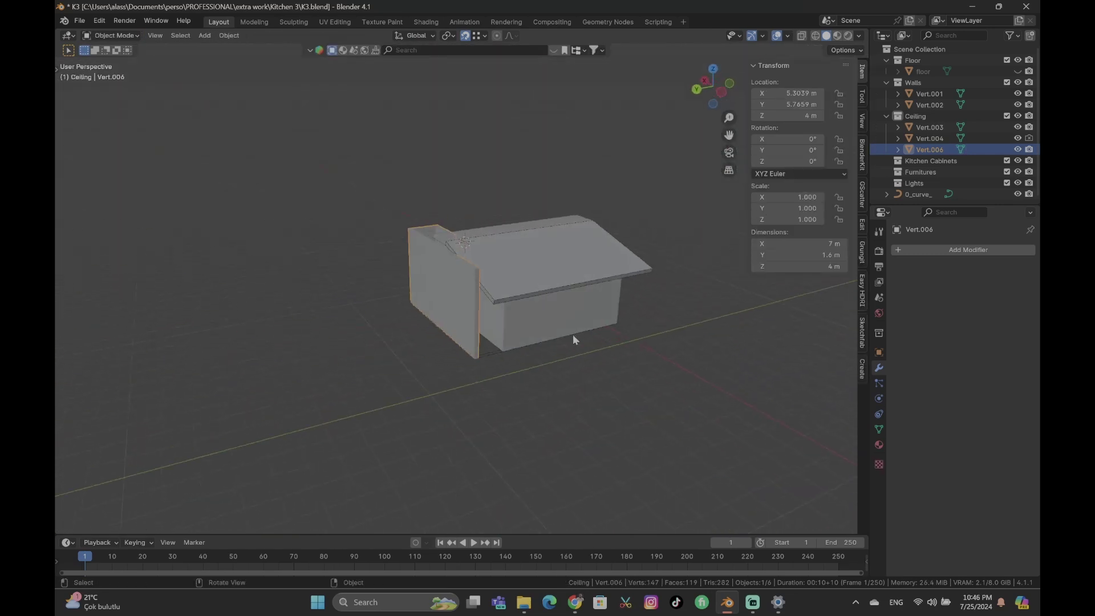
{"action": "scroll", "coordinate": [499, 362], "scroll_direction": "up", "scroll_amount": 6}
{"action": "middle_click_drag", "start_coordinate": [508, 398], "coordinate": [464, 402]}
{"action": "key", "text": "shift+a"}
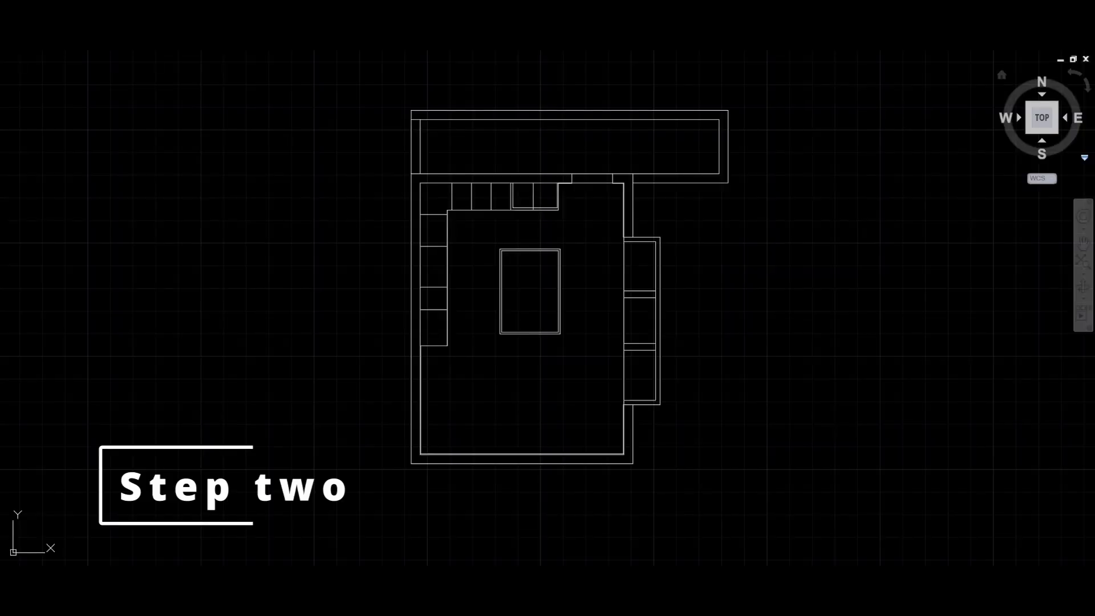
{"action": "scroll", "coordinate": [599, 205], "scroll_direction": "down", "scroll_amount": 5}
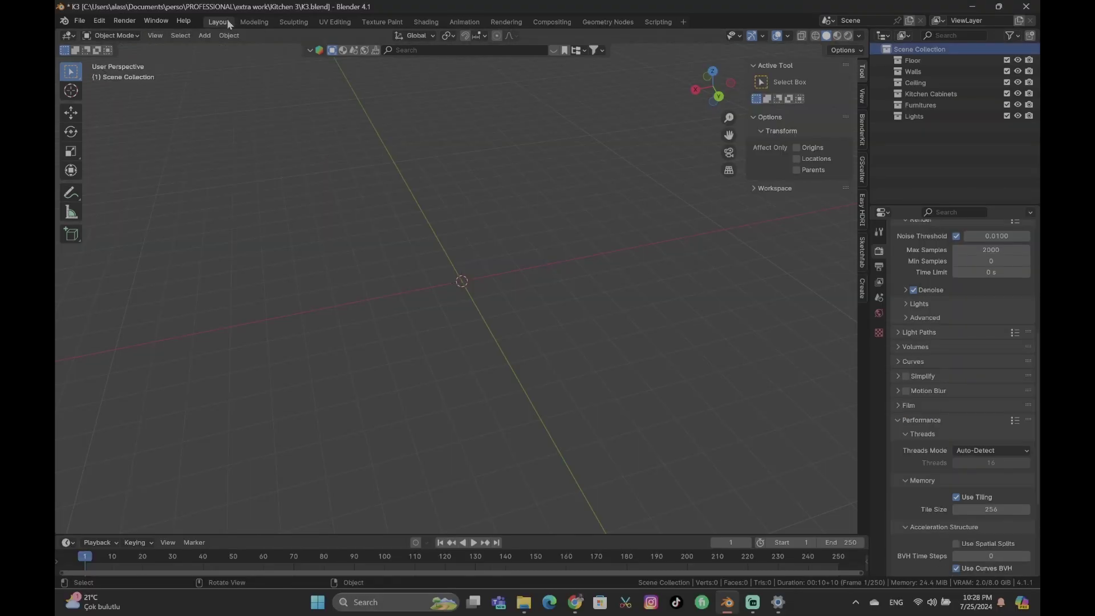
Step: Import the AutoCAD DXF floor plan into the scene
{"action": "left_click", "coordinate": [78, 22]}
{"action": "mouse_move", "coordinate": [116, 180]}
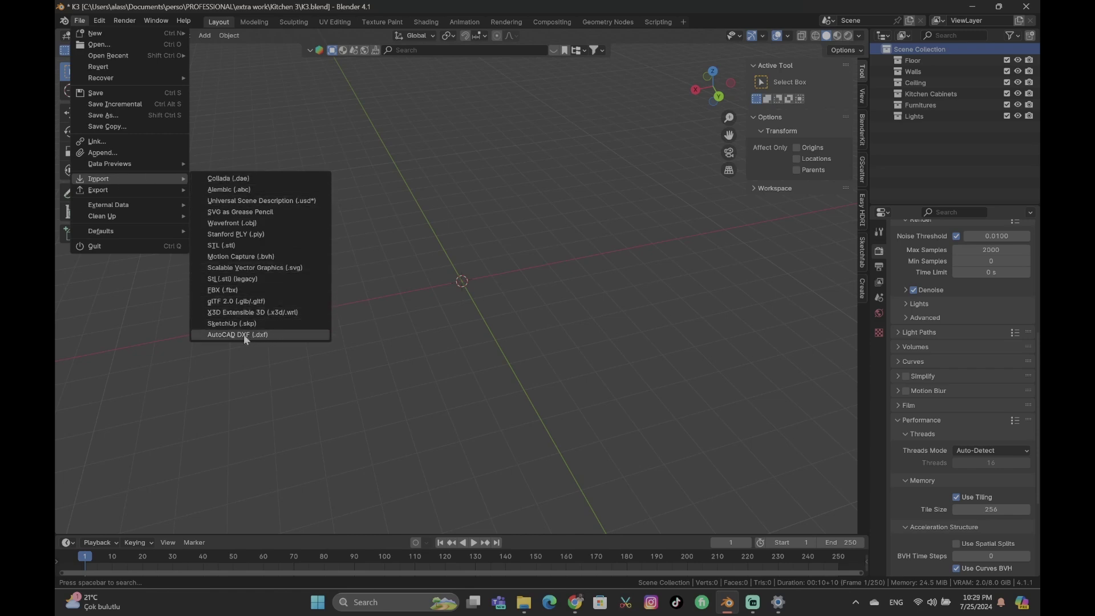
{"action": "left_click", "coordinate": [228, 335]}
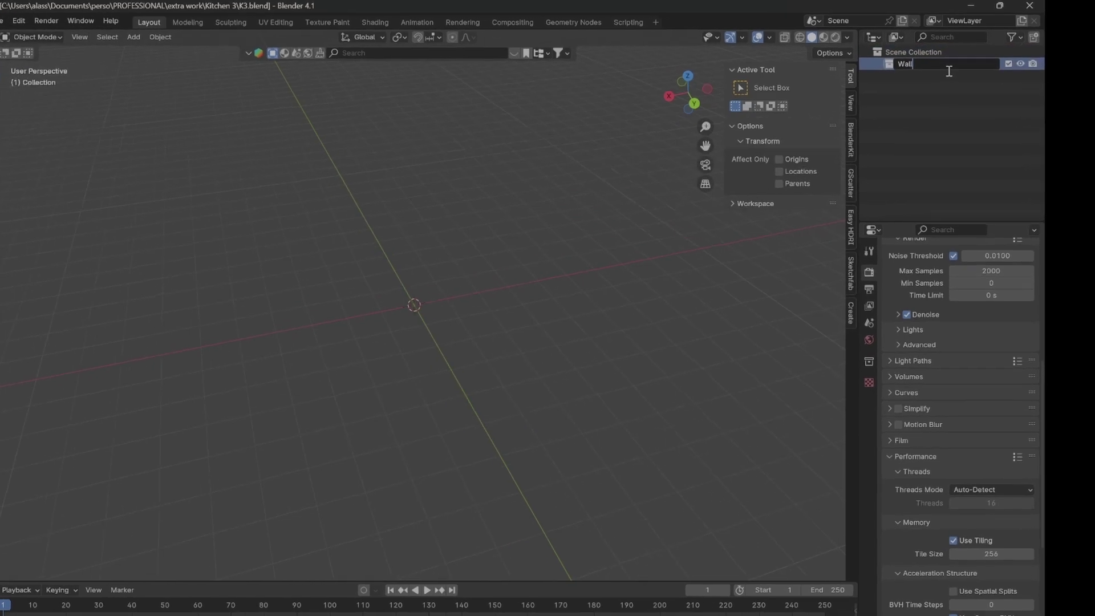
Step: Create two new collections named Walls and Ceiling
{"action": "right_click", "coordinate": [893, 57]}
{"action": "left_click", "coordinate": [892, 54]}
{"action": "double_click", "coordinate": [927, 72]}
{"action": "type", "text": "Walls"}
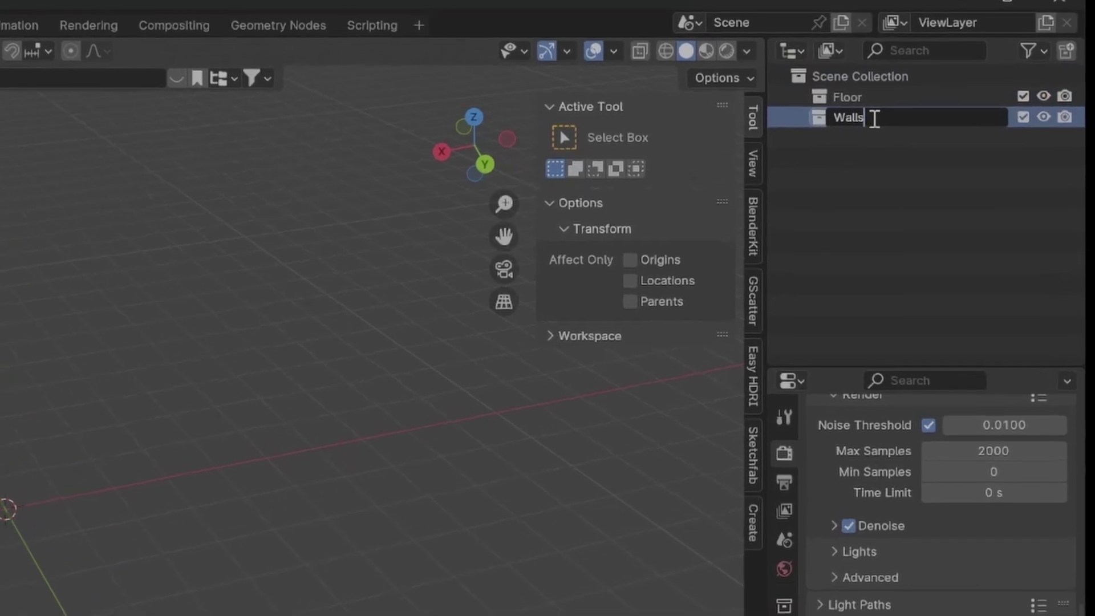
{"action": "key", "text": "Return"}
{"action": "right_click", "coordinate": [856, 143]}
{"action": "left_click", "coordinate": [878, 149]}
{"action": "double_click", "coordinate": [915, 125]}
{"action": "type", "text": "Celling"}
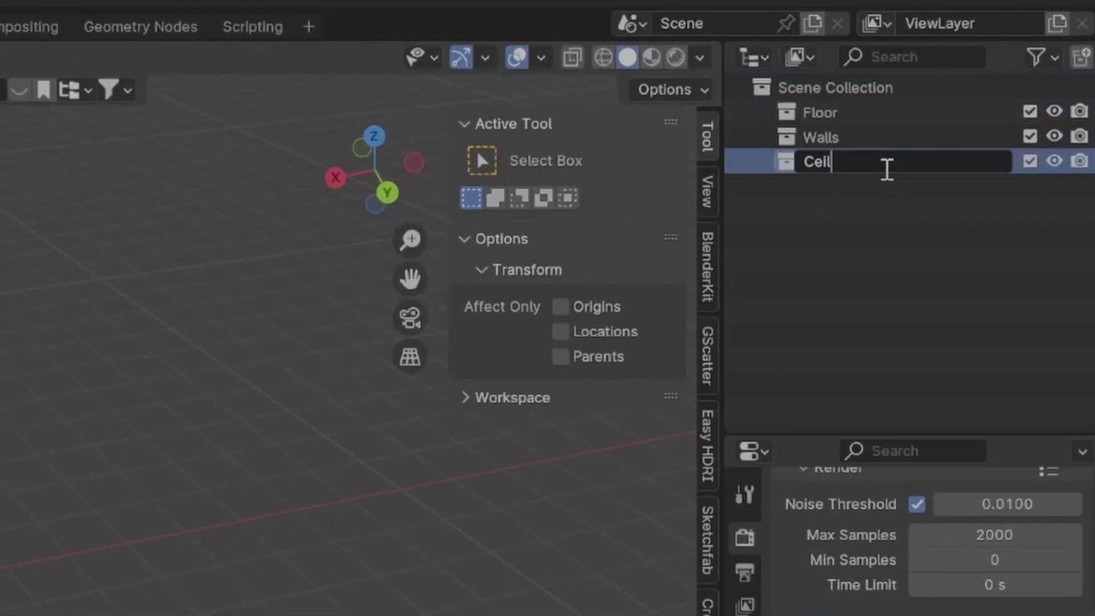
{"action": "key", "text": "Return"}
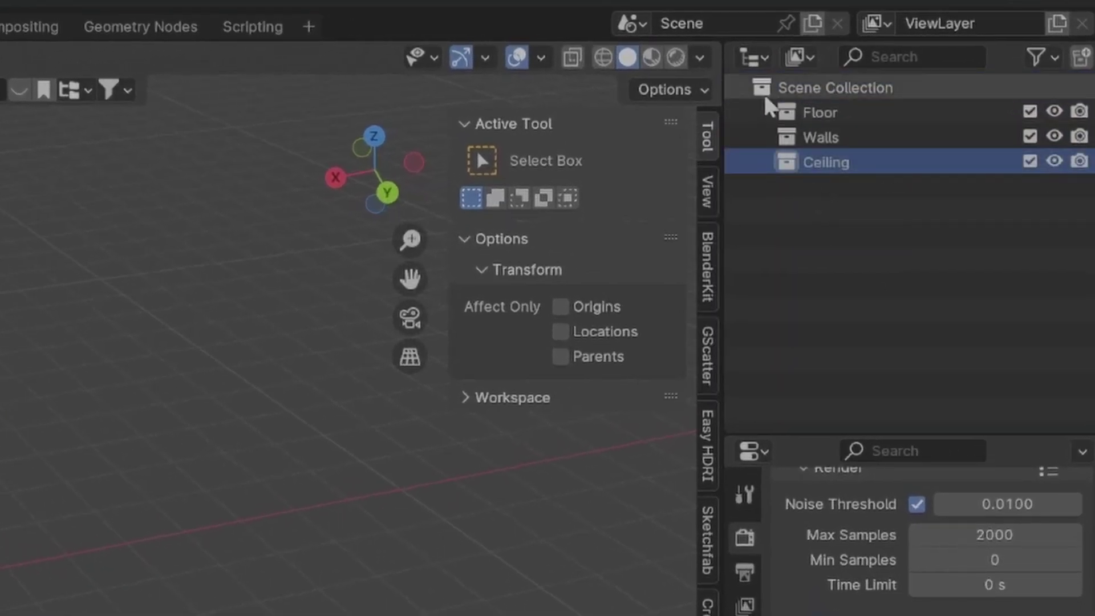
Step: Add a new collection named Kitchen Cabinets
{"action": "right_click", "coordinate": [760, 88]}
{"action": "left_click", "coordinate": [781, 98]}
{"action": "double_click", "coordinate": [861, 191]}
{"action": "type", "text": "Kitchen Cabine"}
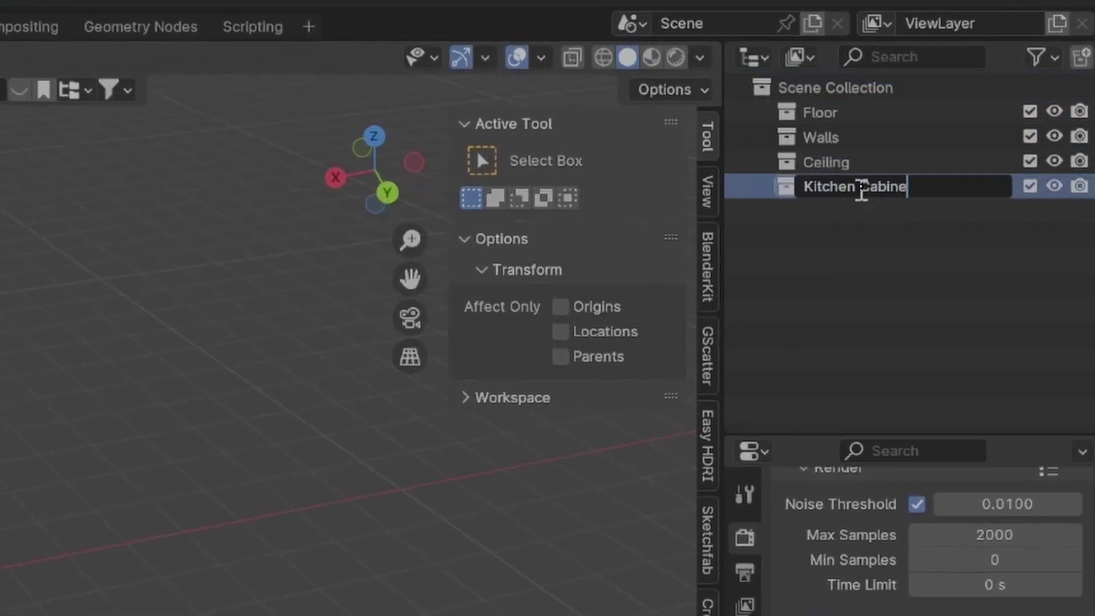
{"action": "key", "text": "Return"}
Step: Add two more collections named Furnitures and Lights
{"action": "right_click", "coordinate": [873, 228]}
{"action": "left_click", "coordinate": [892, 239]}
{"action": "double_click", "coordinate": [866, 212]}
{"action": "type", "text": "Furni"}
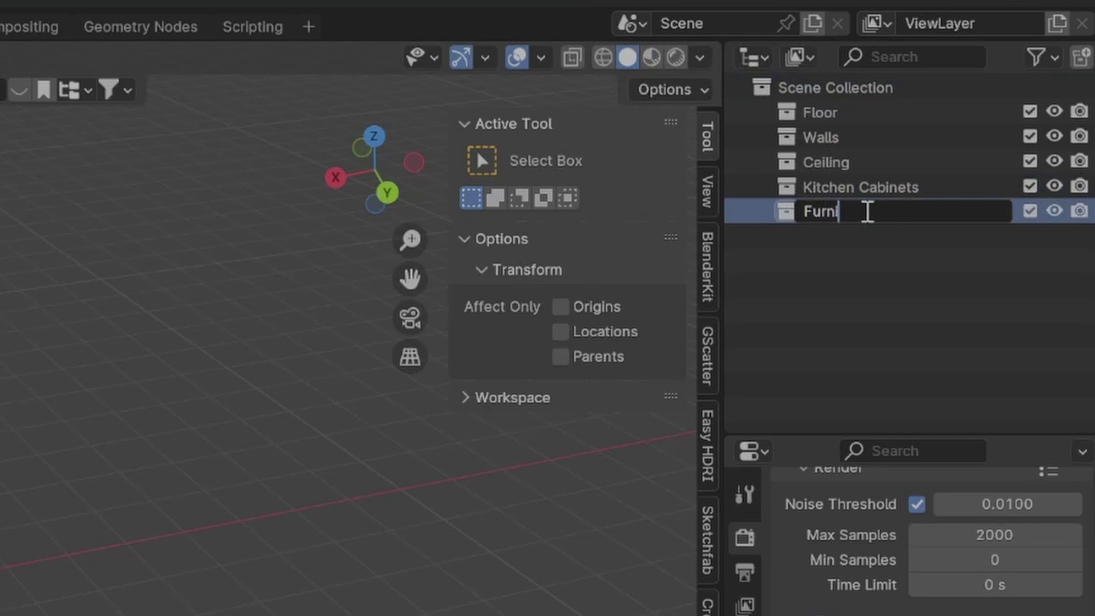
{"action": "type", "text": "tures"}
{"action": "key", "text": "Return"}
{"action": "right_click", "coordinate": [806, 91]}
{"action": "left_click", "coordinate": [827, 101]}
{"action": "double_click", "coordinate": [873, 236]}
{"action": "type", "text": "Lights"}
{"action": "key", "text": "Return"}
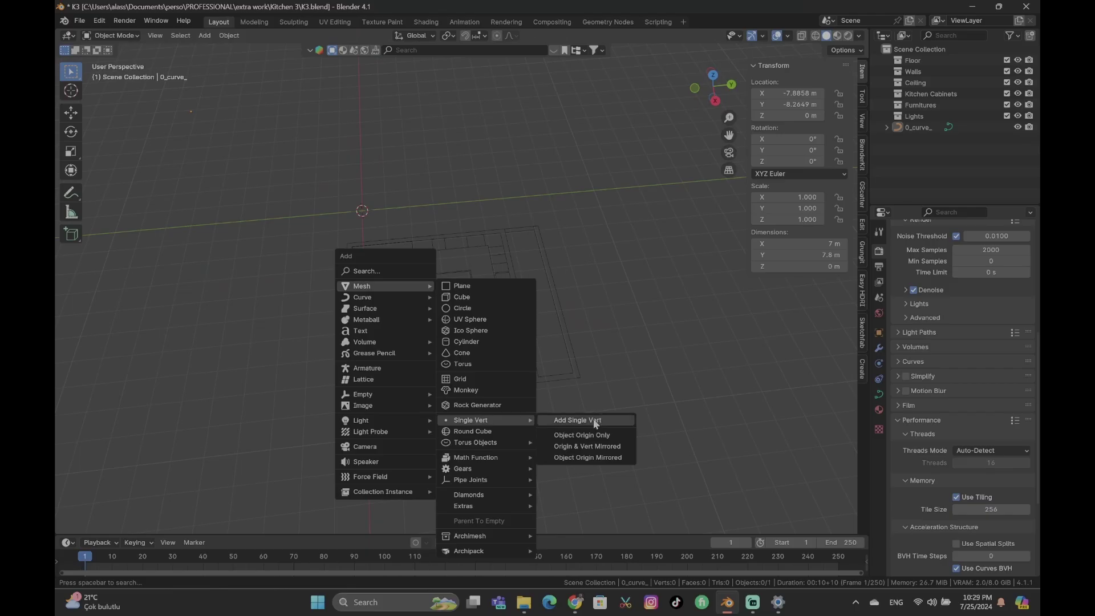
Step: Add a single-vertex mesh and snap it onto a floor plan corner
{"action": "left_click", "coordinate": [595, 423]}
{"action": "left_click", "coordinate": [466, 36]}
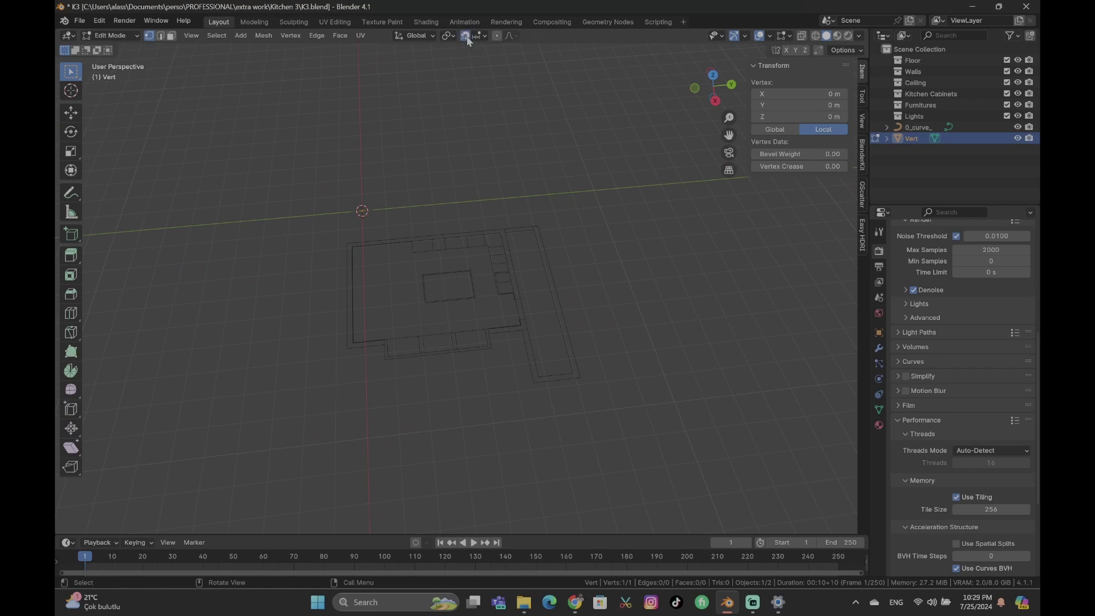
{"action": "left_click", "coordinate": [343, 247]}
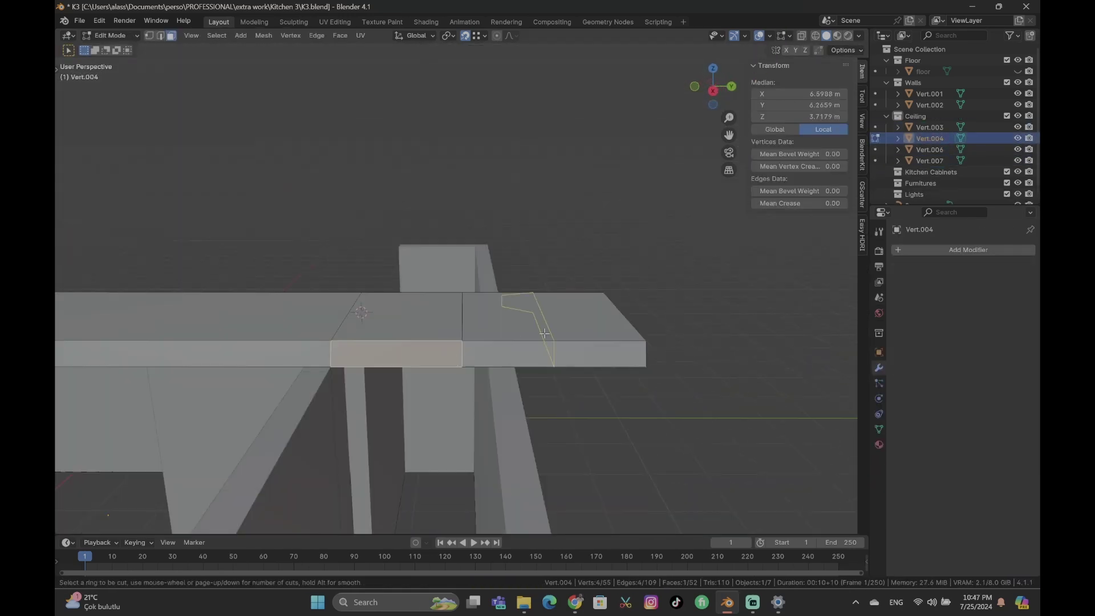
Step: Slide a new edge loop along X across the slab and delete the Vert.003 ceiling piece
{"action": "key", "text": "g"}
{"action": "key", "text": "x"}
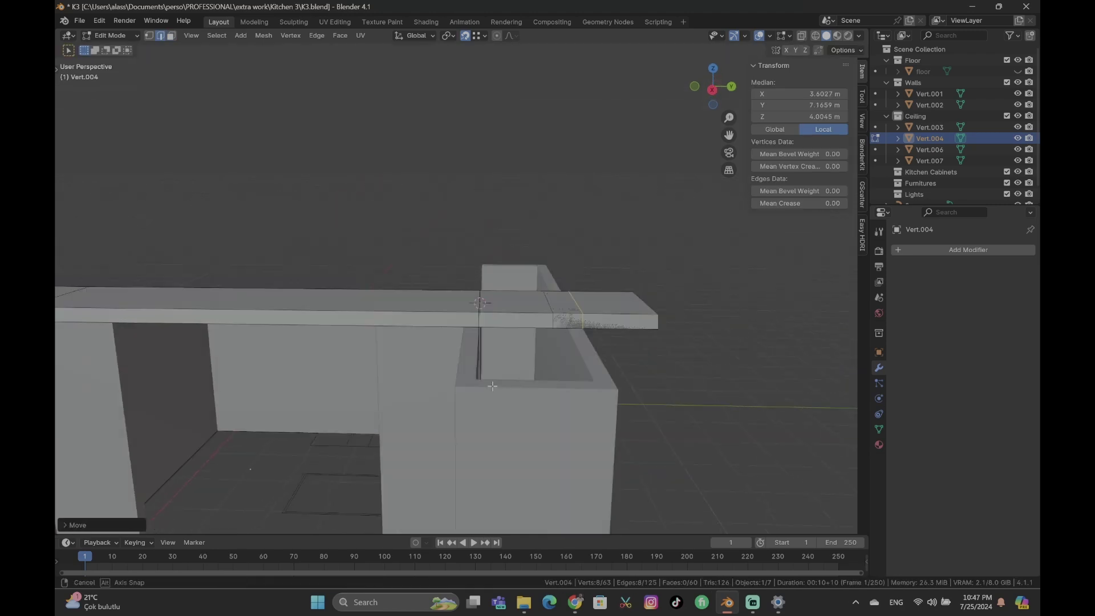
{"action": "key", "text": "g"}
{"action": "key", "text": "g"}
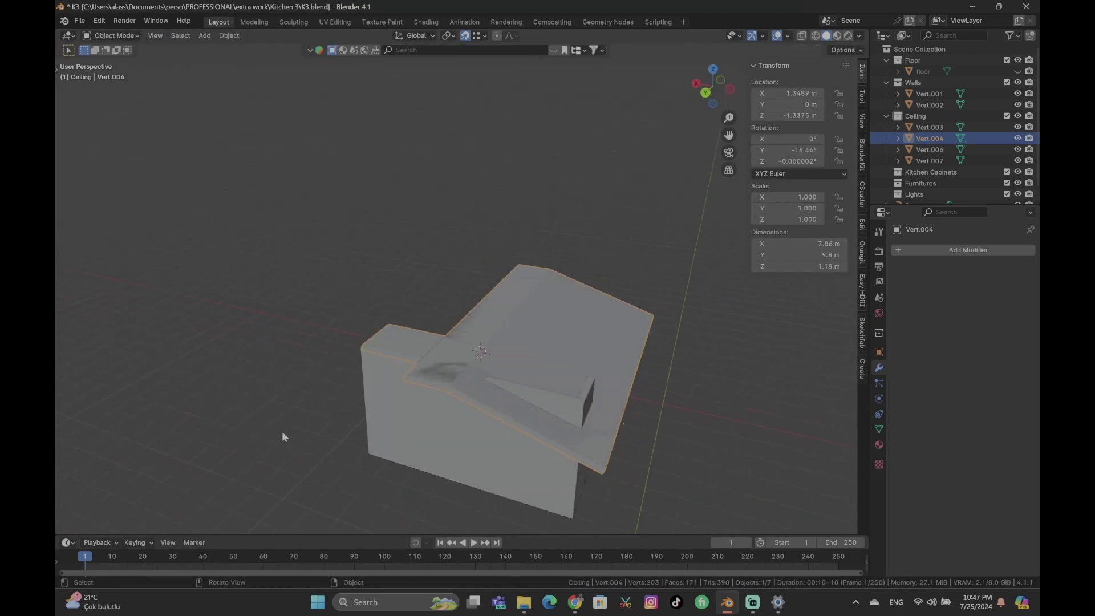
{"action": "middle_click_drag", "start_coordinate": [282, 431], "coordinate": [498, 374]}
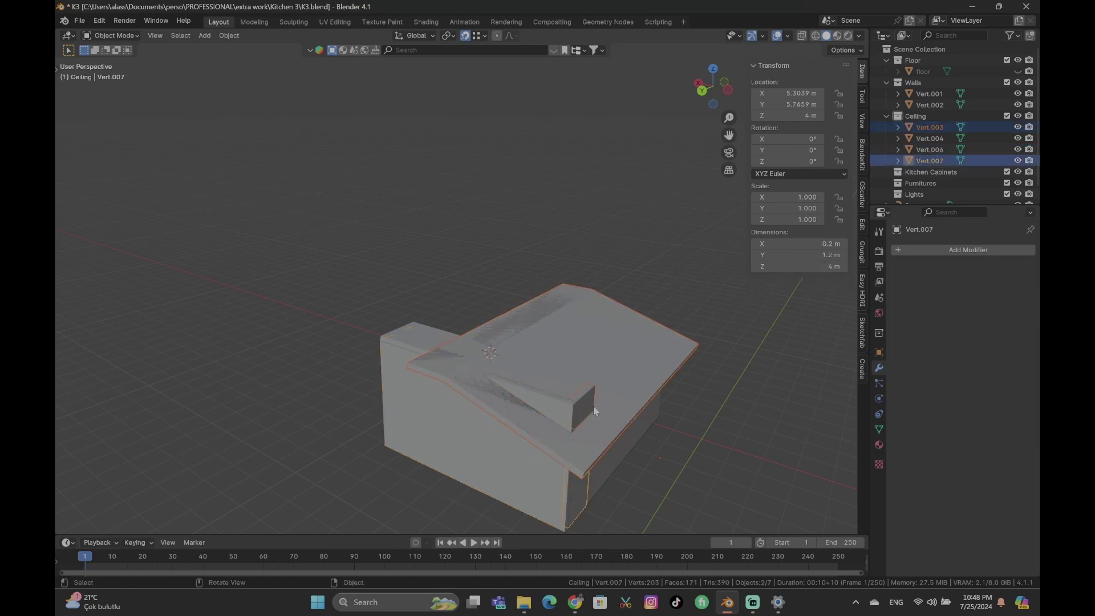
{"action": "key", "text": "Delete"}
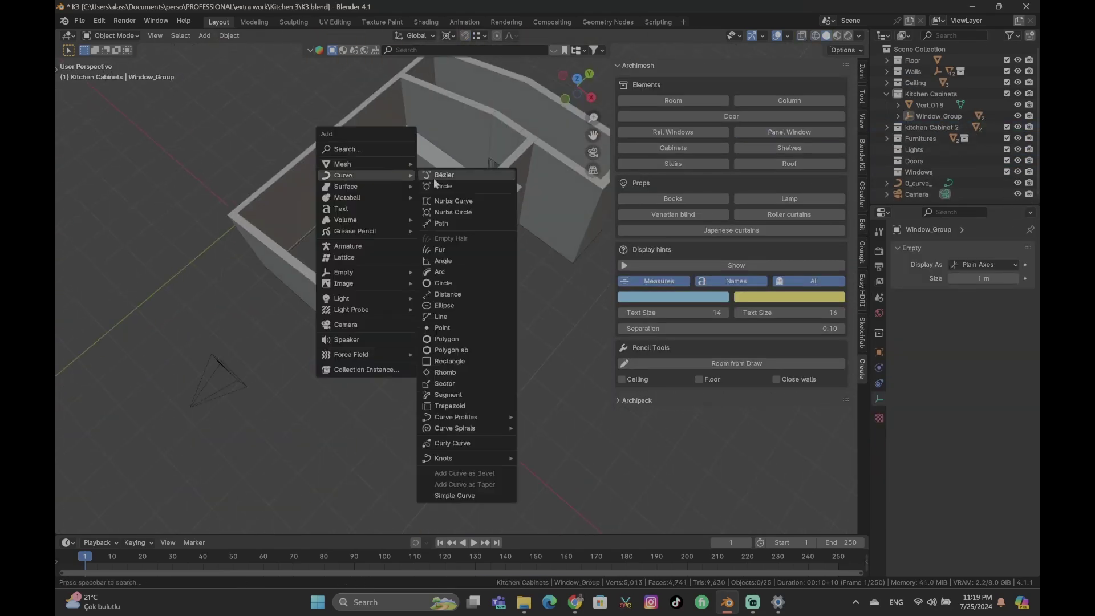
Step: Scale the window opening along Y and delete the unwanted panel window
{"action": "left_click", "coordinate": [371, 162]}
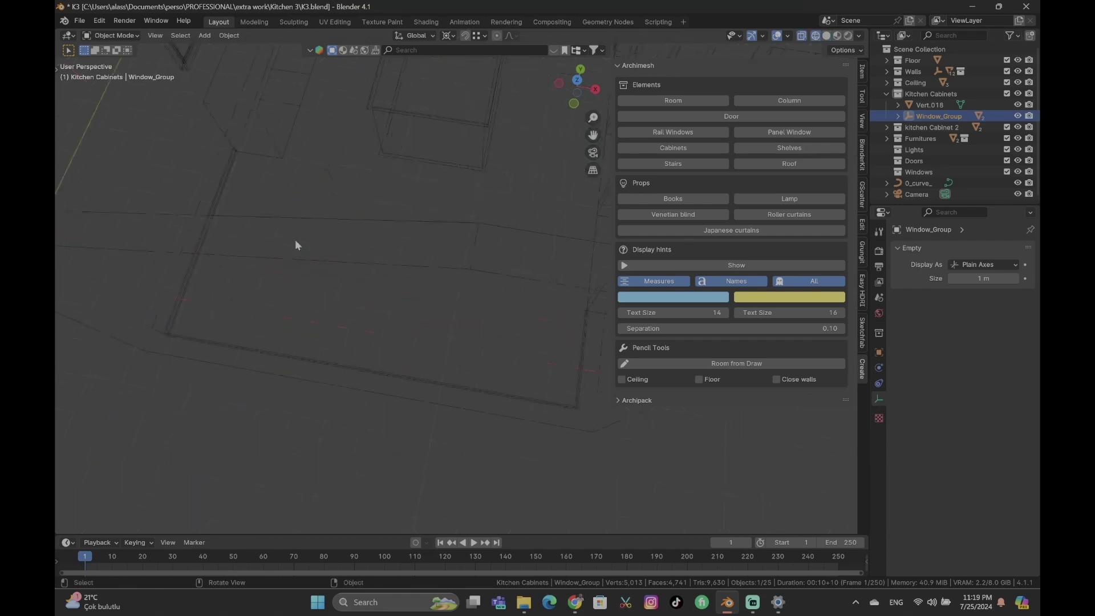
{"action": "key", "text": "s"}
{"action": "key", "text": "y"}
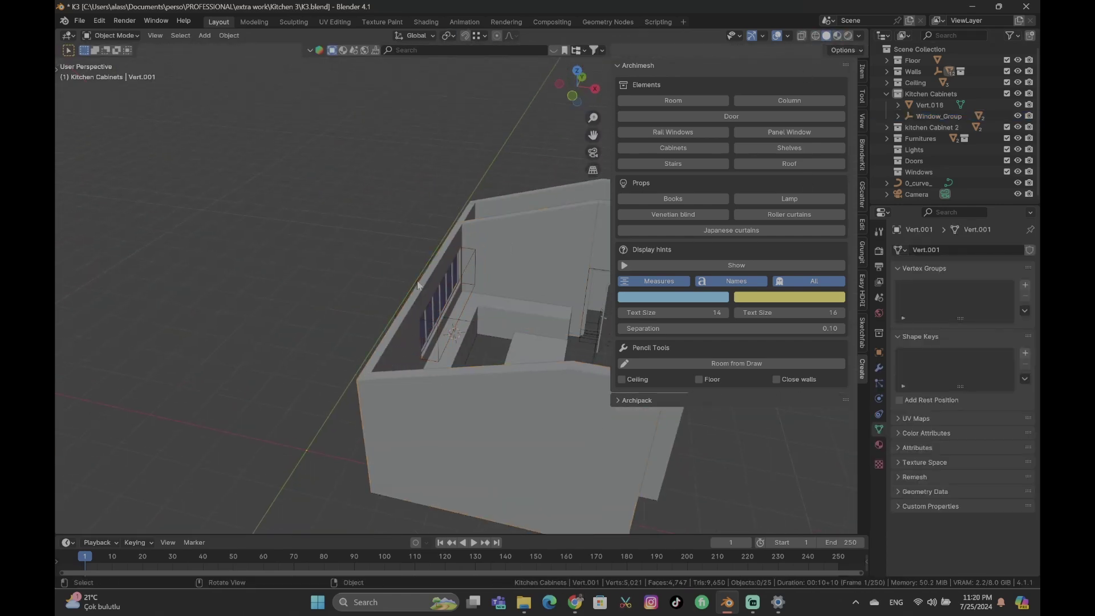
{"action": "middle_click_drag", "start_coordinate": [417, 285], "coordinate": [378, 343]}
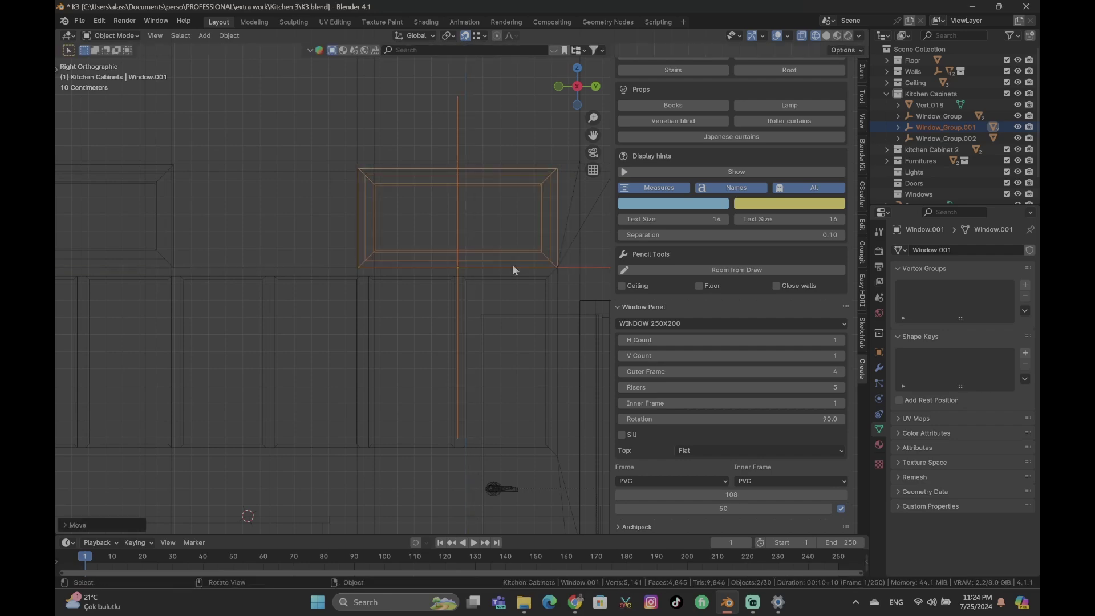
{"action": "key", "text": "Delete"}
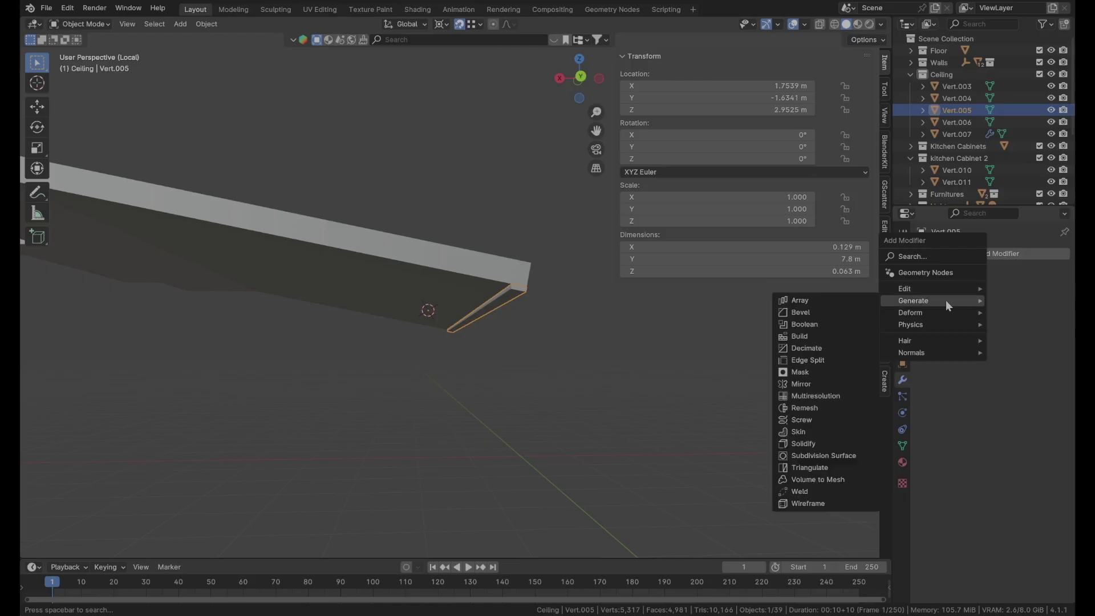
Step: Add an Array modifier to the ceiling slat with Count 29 and Z offset 0.44, then exit local view
{"action": "left_click", "coordinate": [807, 298]}
{"action": "left_click_drag", "start_coordinate": [1020, 366], "coordinate": [1044, 366]}
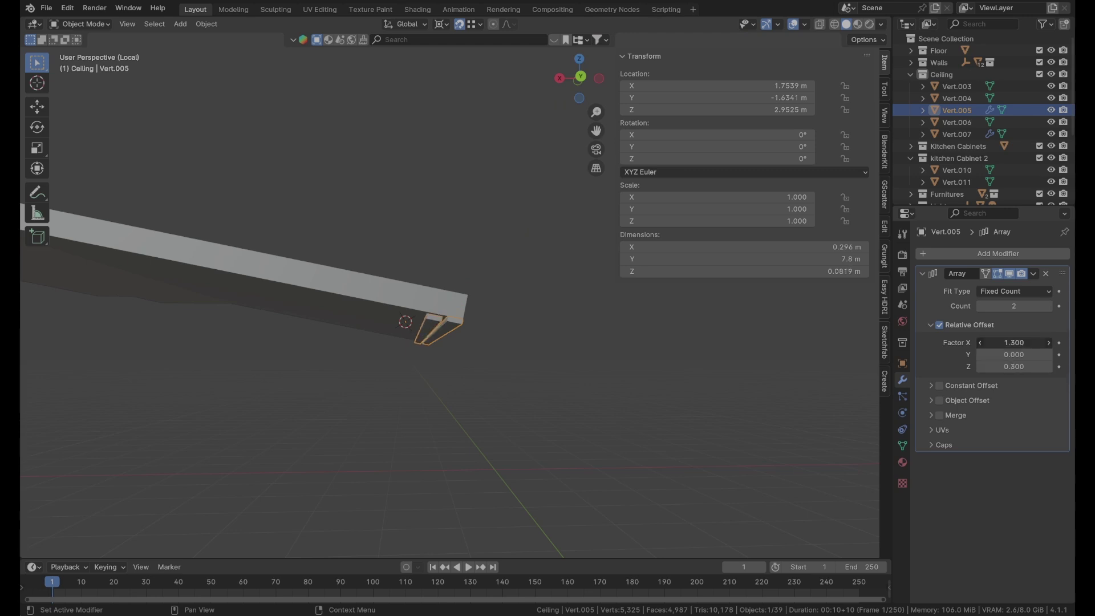
{"action": "left_click_drag", "start_coordinate": [1013, 305], "coordinate": [1049, 306]}
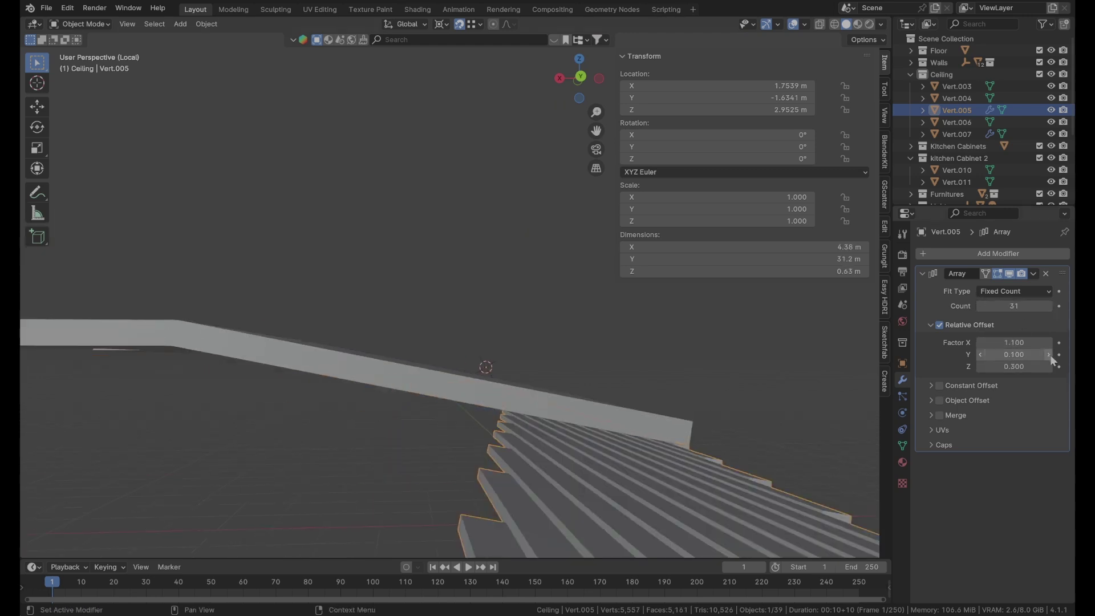
{"action": "left_click", "coordinate": [1048, 366]}
{"action": "key", "text": "Return"}
{"action": "left_click", "coordinate": [983, 307]}
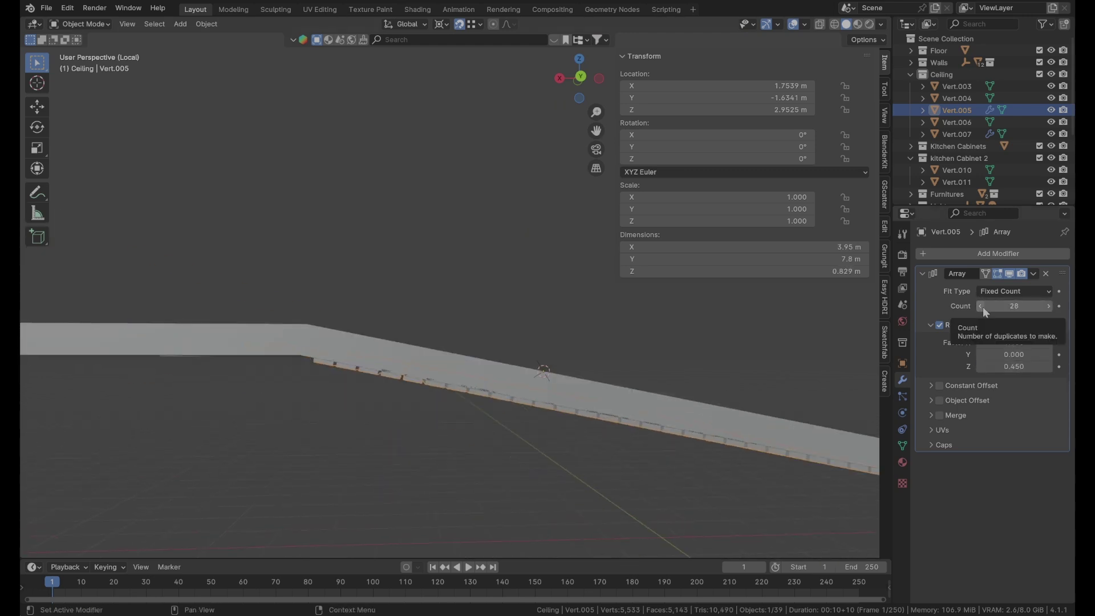
{"action": "left_click", "coordinate": [983, 306]}
{"action": "key", "text": "KP_Divide"}
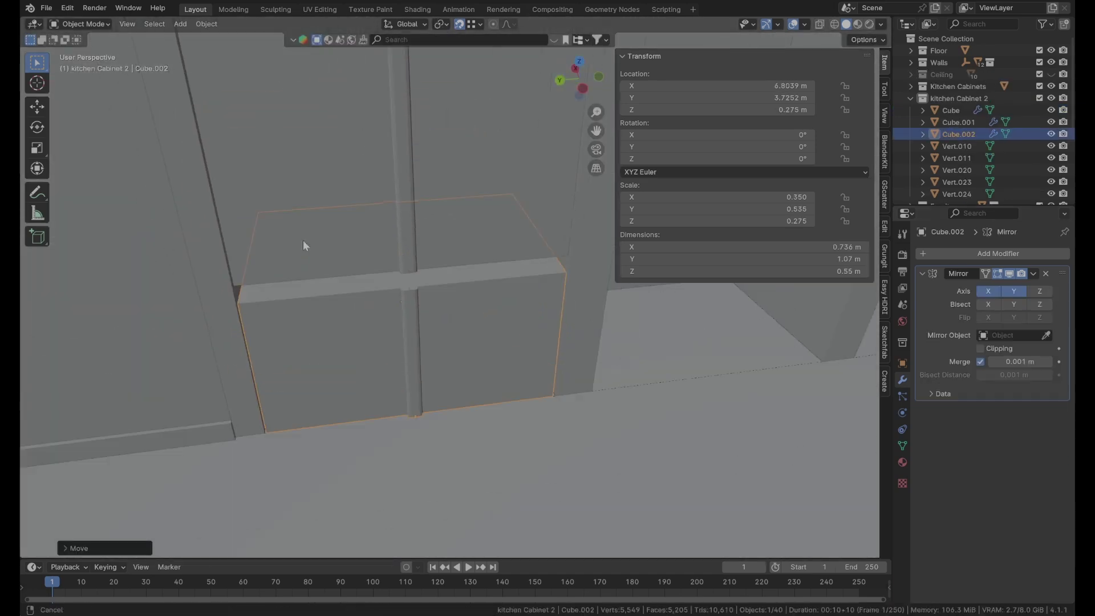
Step: Loop-cut the Vert.010 cabinet door and extrude a new rail edge
{"action": "left_click", "coordinate": [254, 252]}
{"action": "scroll", "coordinate": [255, 252], "scroll_direction": "down", "scroll_amount": 3}
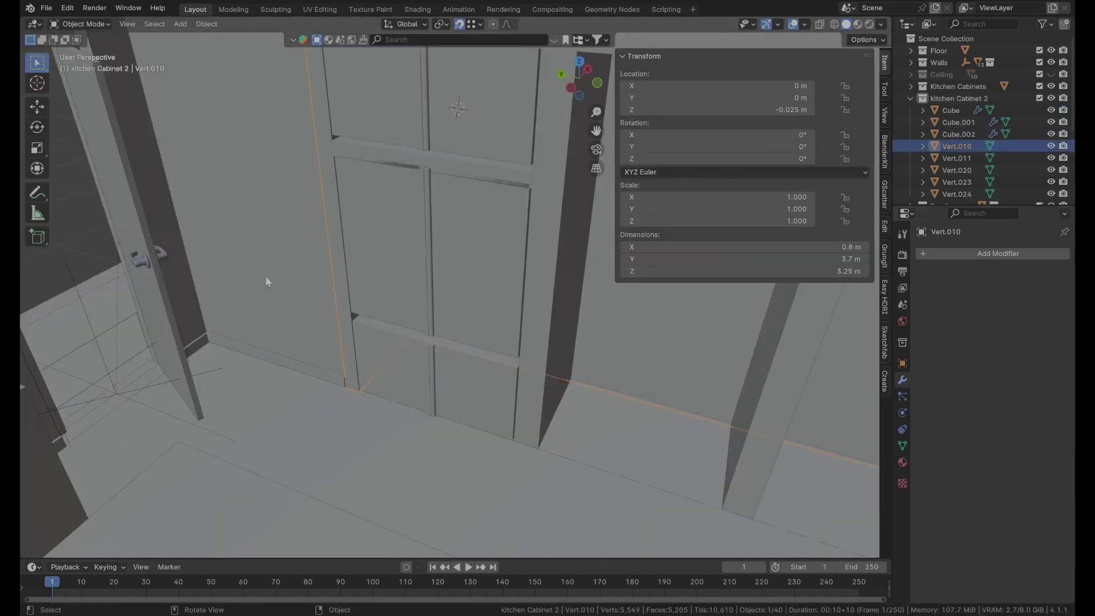
{"action": "key", "text": "Tab"}
{"action": "scroll", "coordinate": [206, 400], "scroll_direction": "up", "scroll_amount": 6}
{"action": "key", "text": "ctrl+r"}
{"action": "left_click", "coordinate": [206, 400]}
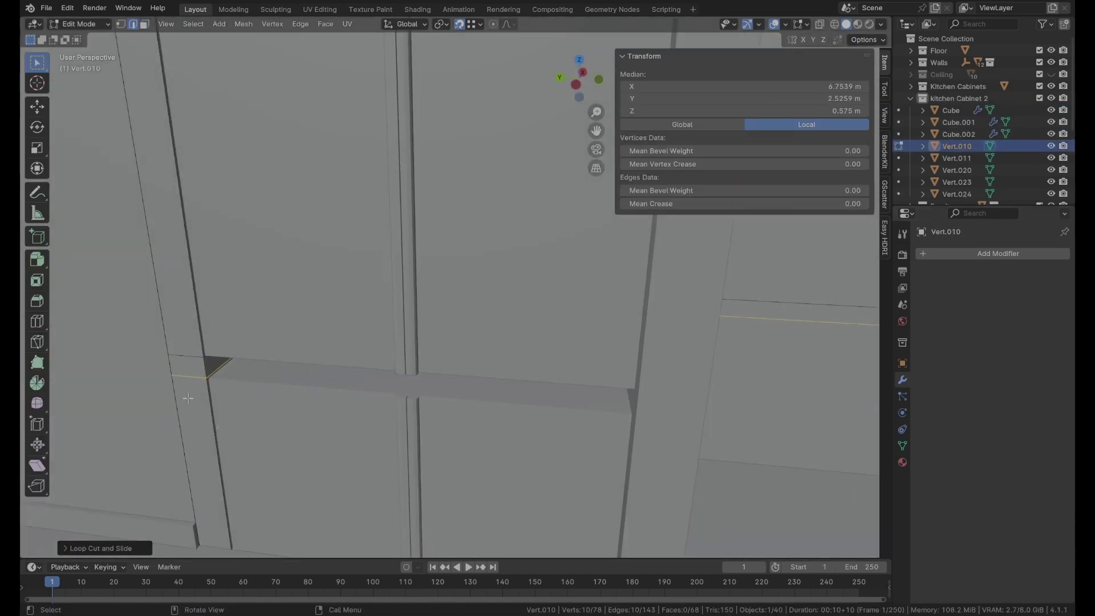
{"action": "middle_click_drag", "start_coordinate": [399, 342], "coordinate": [624, 412]}
{"action": "key", "text": "e"}
{"action": "key", "text": "Escape"}
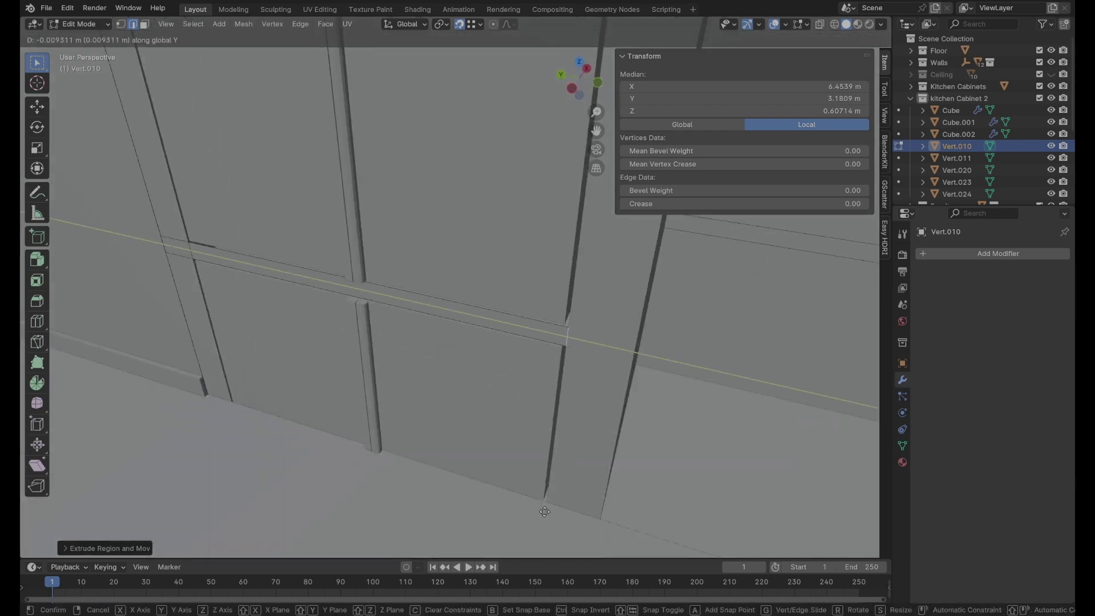
{"action": "key", "text": "Tab"}
Step: Shift a cabinet edge along one axis from the top view
{"action": "middle_click_drag", "start_coordinate": [300, 254], "coordinate": [500, 341]}
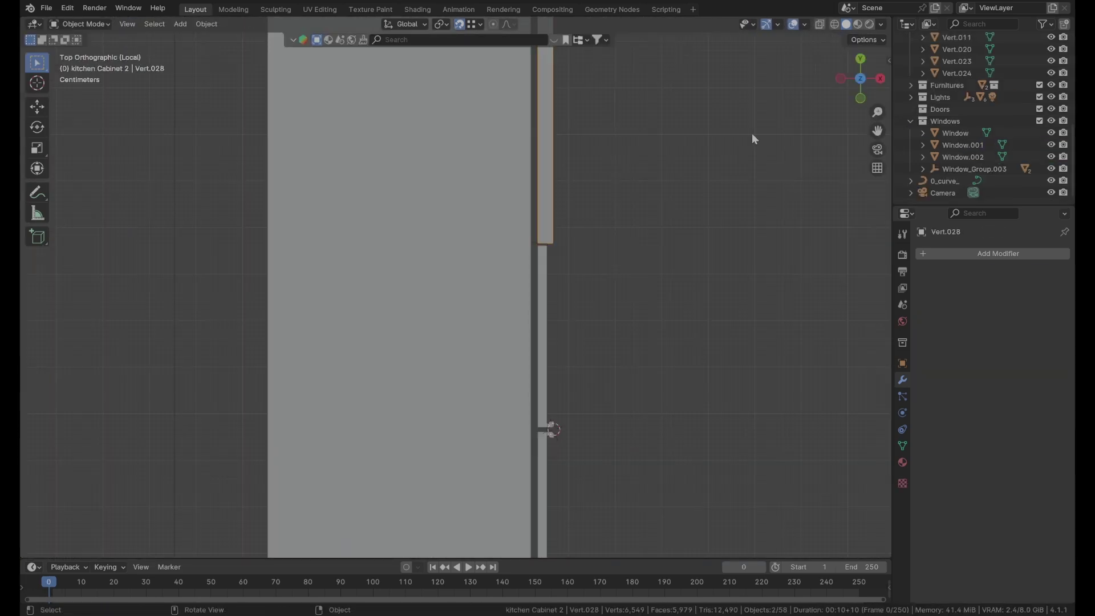
{"action": "key", "text": "Tab"}
{"action": "scroll", "coordinate": [622, 228], "scroll_direction": "up", "scroll_amount": 4}
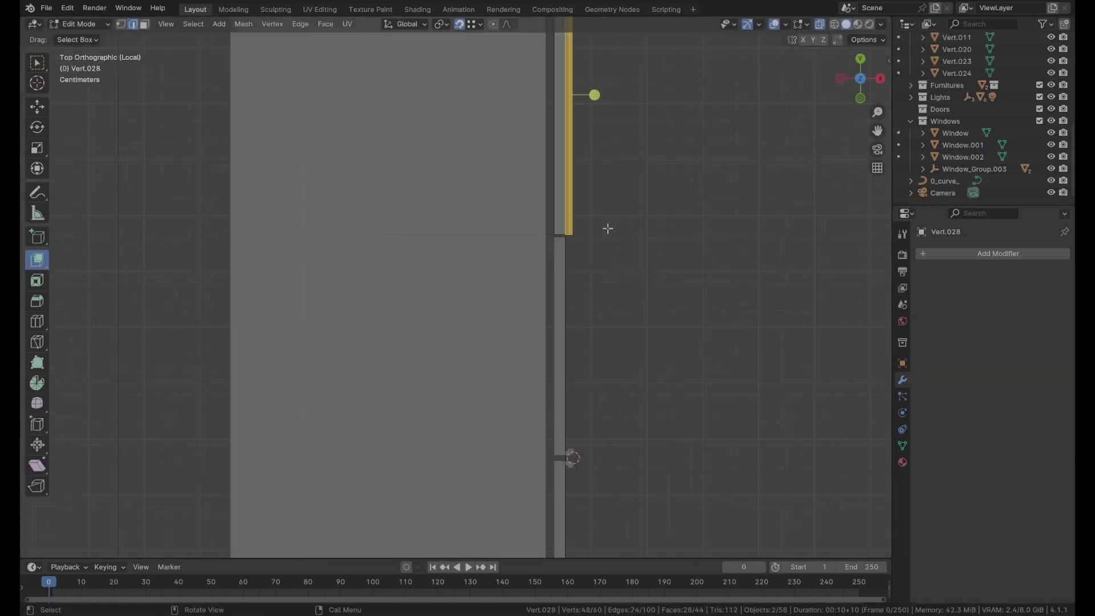
{"action": "key", "text": "g"}
{"action": "key", "text": "x"}
{"action": "key", "text": "y"}
{"action": "scroll", "coordinate": [579, 395], "scroll_direction": "up", "scroll_amount": 2}
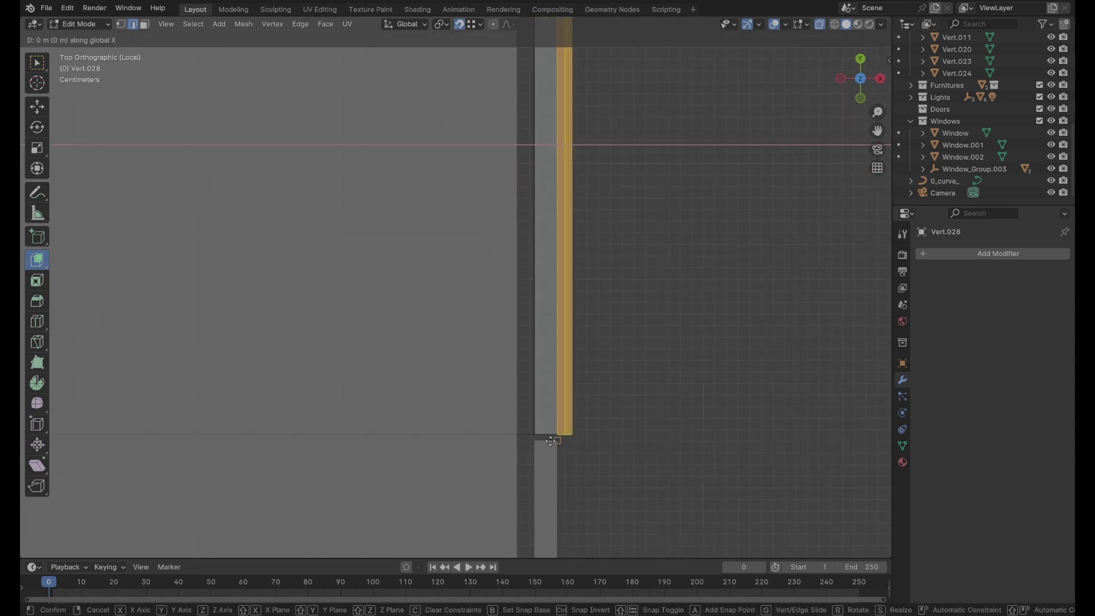
{"action": "left_click", "coordinate": [550, 445]}
{"action": "scroll", "coordinate": [547, 442], "scroll_direction": "down", "scroll_amount": 1}
{"action": "key", "text": "Tab"}
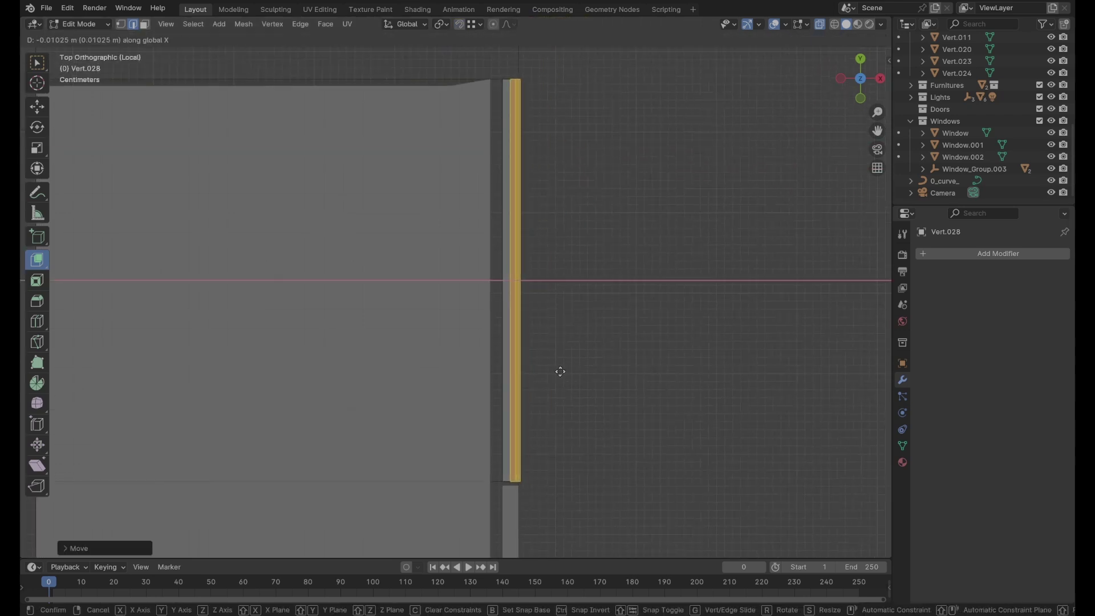
Step: Delete the right cabinet's upper and lower drawer fronts
{"action": "middle_click_drag", "start_coordinate": [559, 372], "coordinate": [498, 338]}
{"action": "scroll", "coordinate": [525, 354], "scroll_direction": "down", "scroll_amount": 2}
{"action": "left_click", "coordinate": [498, 338]}
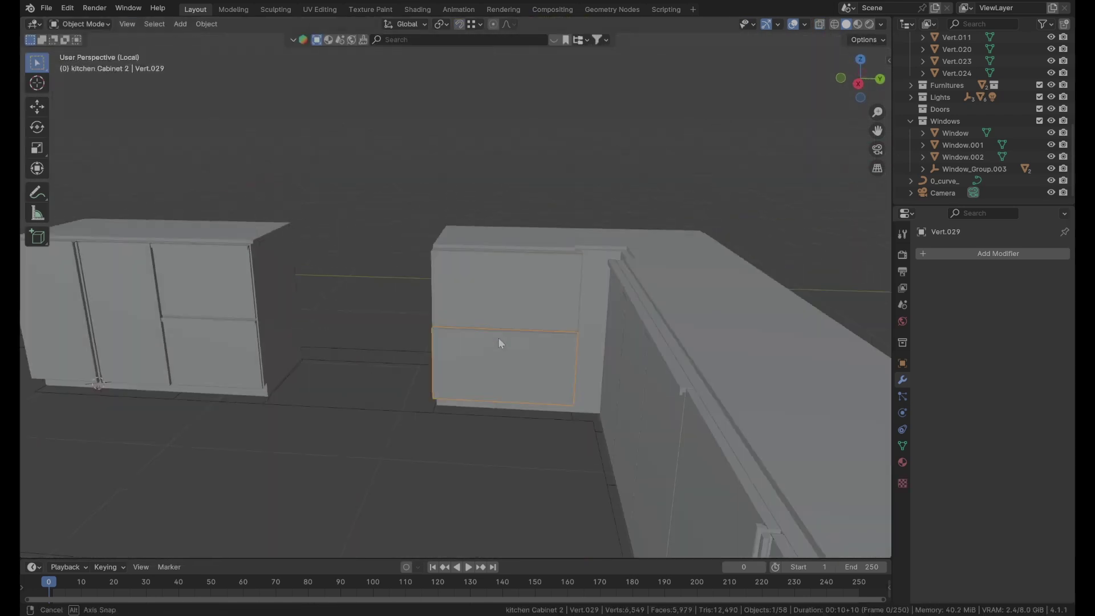
{"action": "left_click", "coordinate": [510, 283], "text": "shift"}
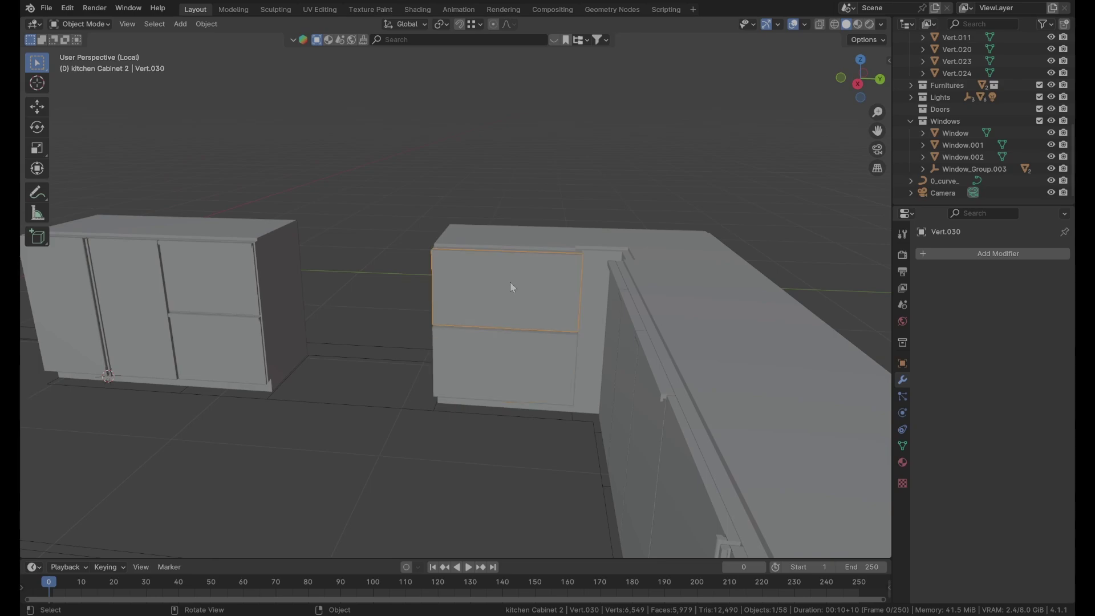
{"action": "left_click", "coordinate": [515, 347], "text": "shift"}
{"action": "key", "text": "Delete"}
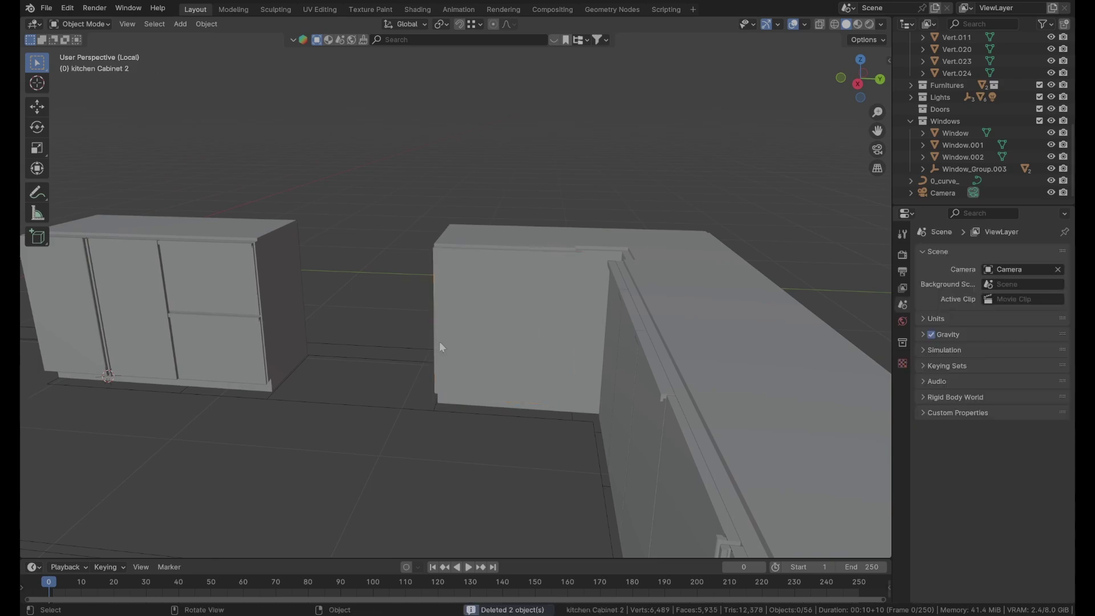
{"action": "left_click", "coordinate": [239, 283]}
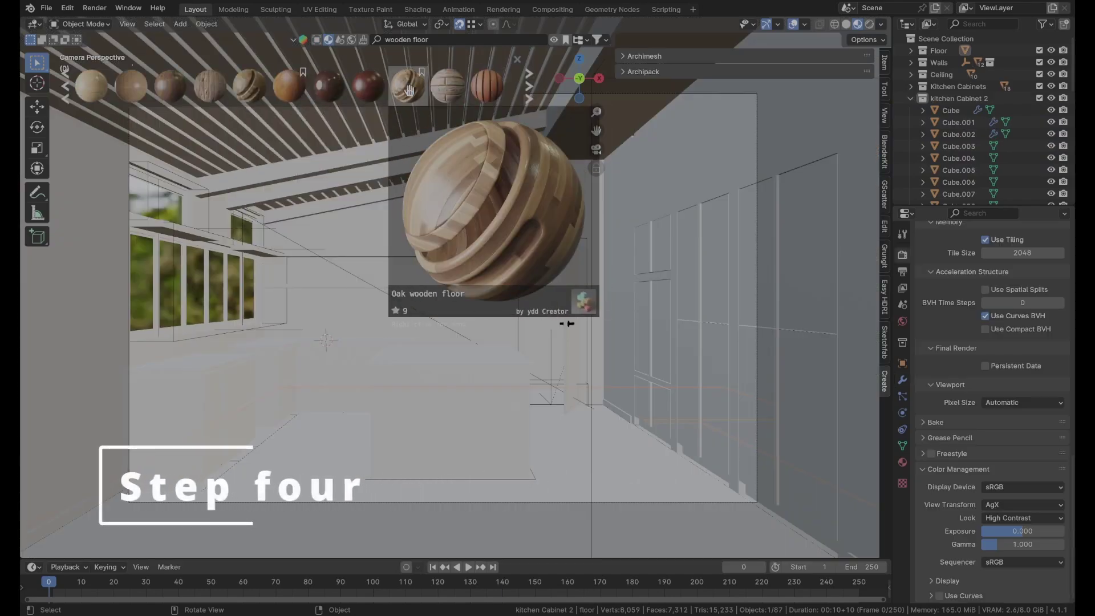
Step: Show the floor texture in an enlarged bottom Image Editor and inspect the left lower cabinet's Peale Green material
{"action": "left_click_drag", "start_coordinate": [266, 559], "coordinate": [261, 409]}
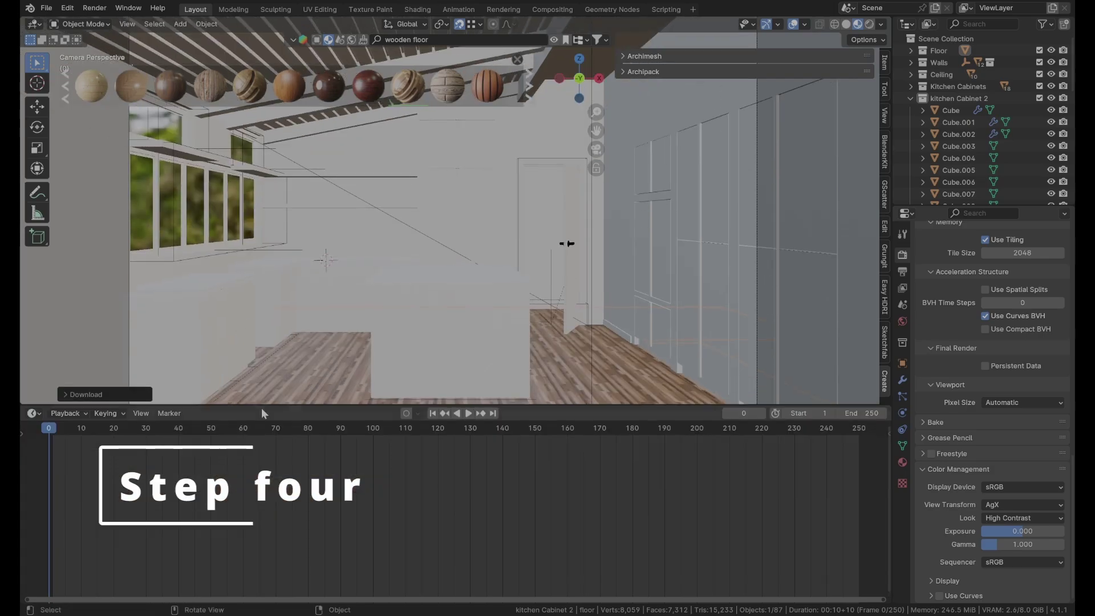
{"action": "key", "text": "shift+F10"}
{"action": "key", "text": "Tab"}
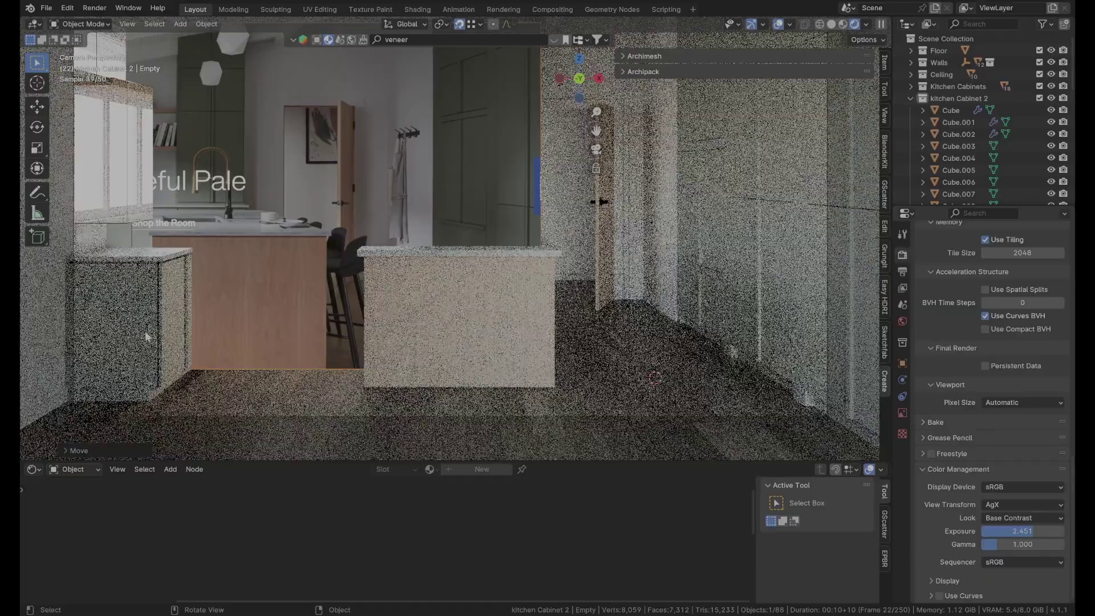
{"action": "left_click", "coordinate": [147, 336]}
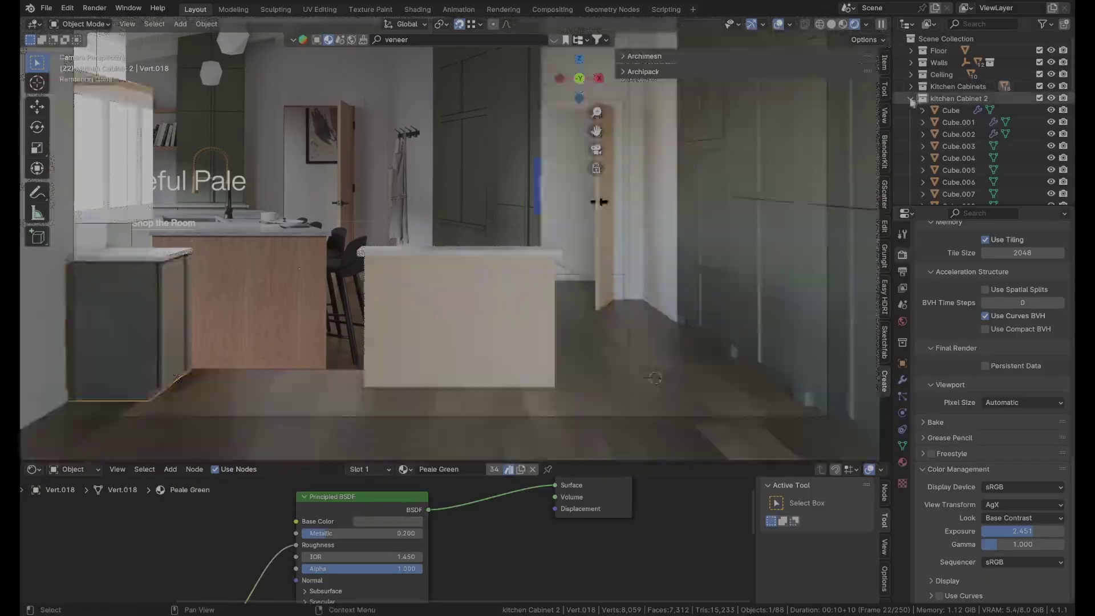
{"action": "scroll", "coordinate": [911, 101], "scroll_direction": "down", "scroll_amount": 8}
{"action": "left_click", "coordinate": [951, 79]}
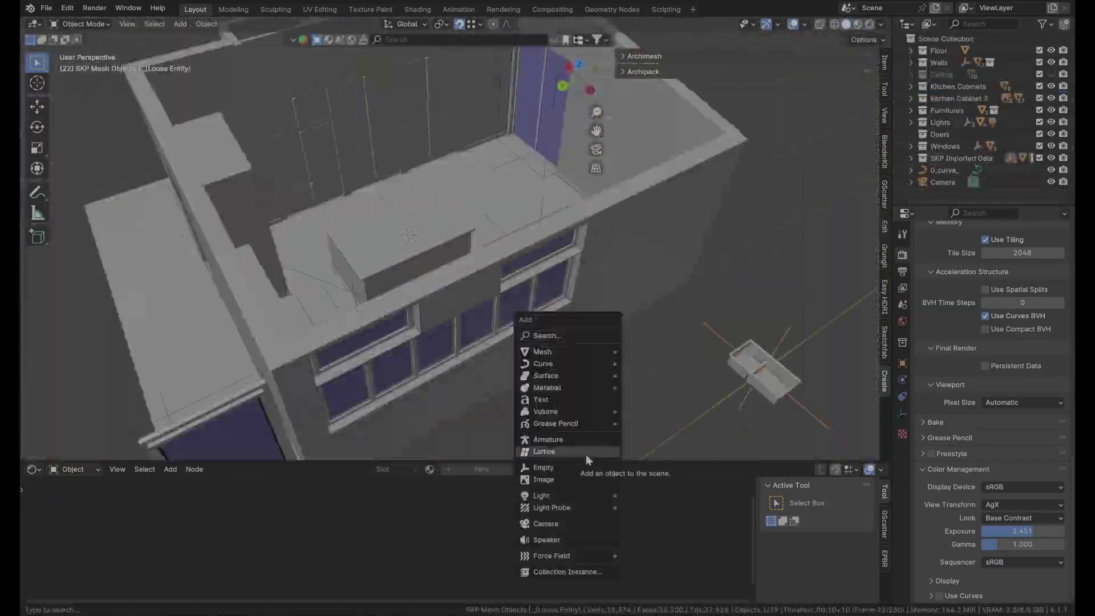
Step: Snap the selected object to the 3D cursor and run a 'tea' asset search
{"action": "left_click", "coordinate": [586, 455]}
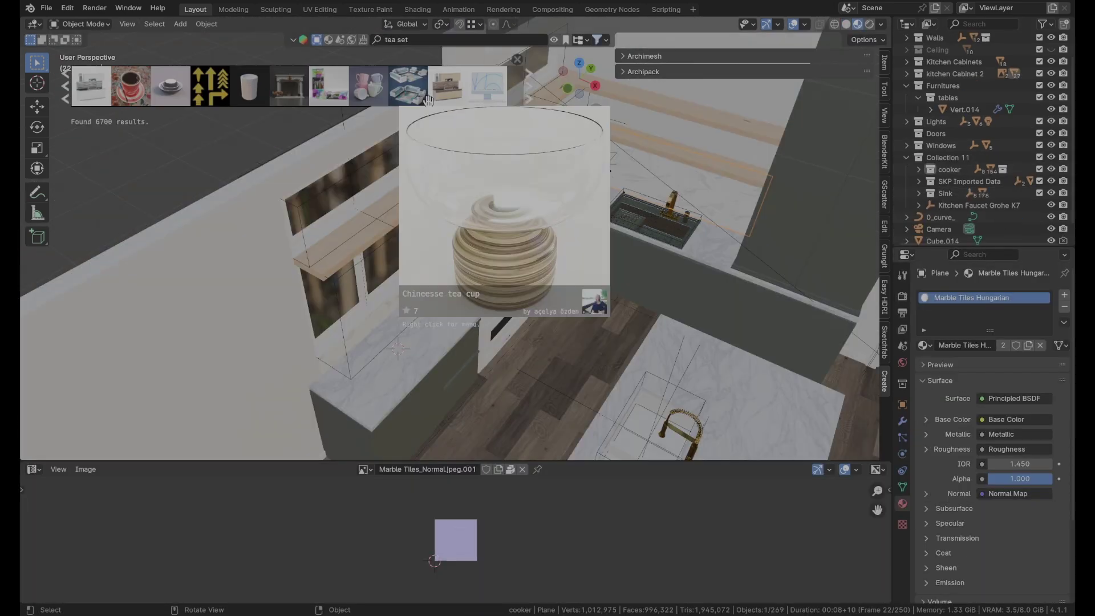
{"action": "left_click", "coordinate": [410, 40]}
{"action": "key", "text": "BackSpace"}
{"action": "key", "text": "BackSpace"}
{"action": "key", "text": "BackSpace"}
{"action": "key", "text": "BackSpace"}
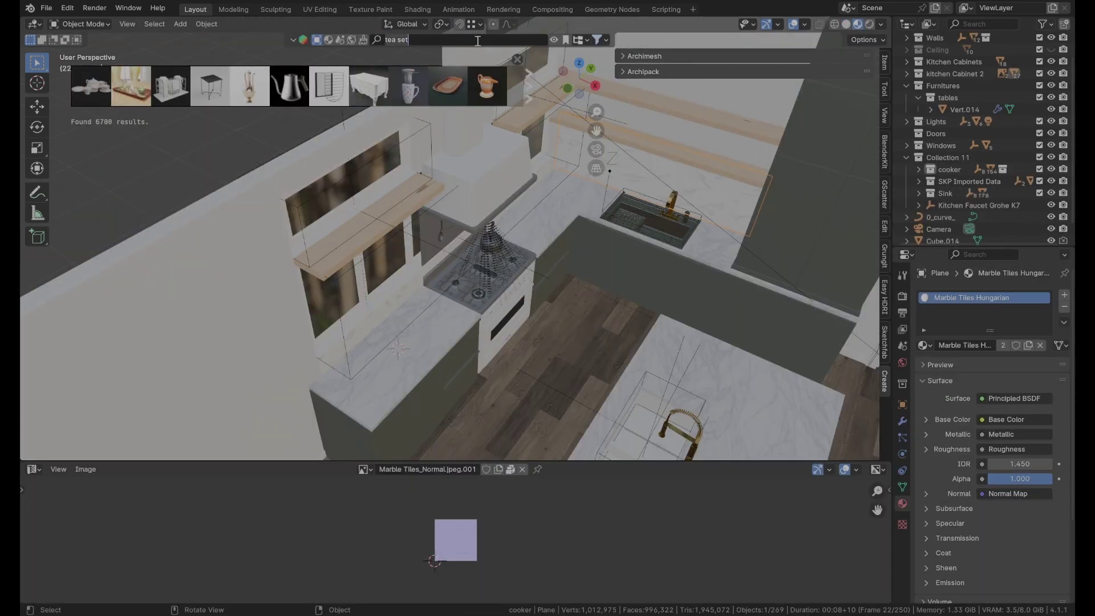
{"action": "key", "text": "Return"}
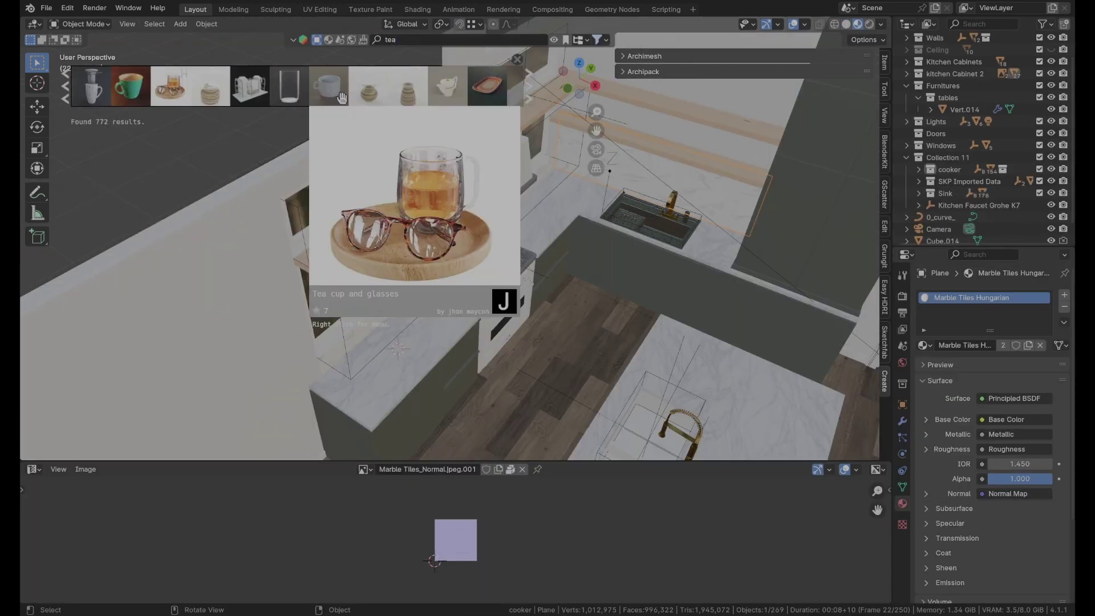
{"action": "scroll", "coordinate": [341, 98], "scroll_direction": "down", "scroll_amount": 3}
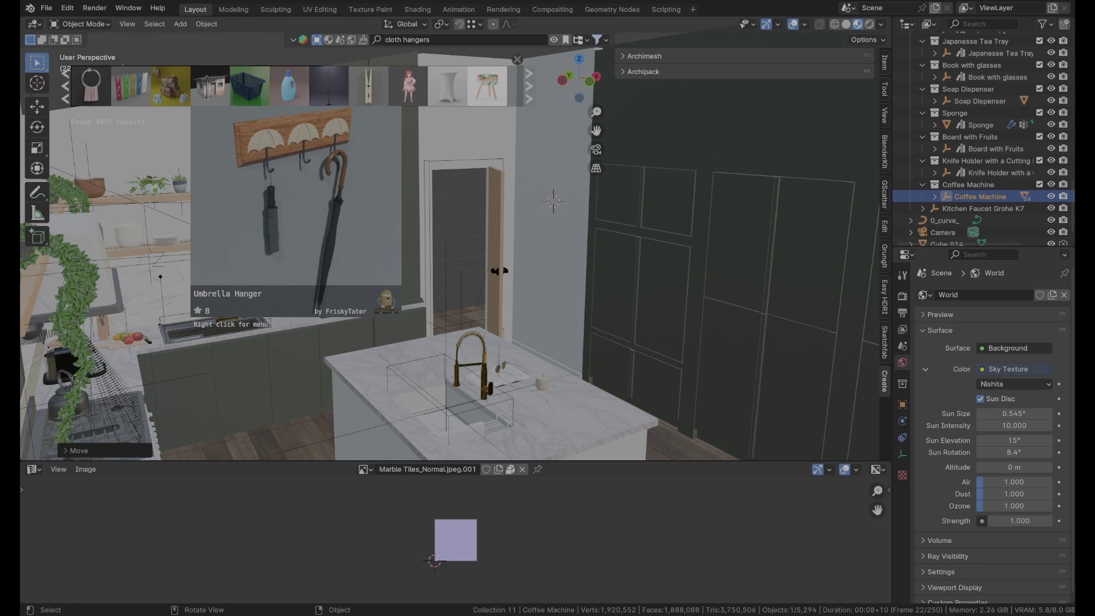
Step: Search BlenderKit for 'towel' and download the Hook Towel Hanger into the scene
{"action": "double_click", "coordinate": [401, 41]}
{"action": "type", "text": "towel"}
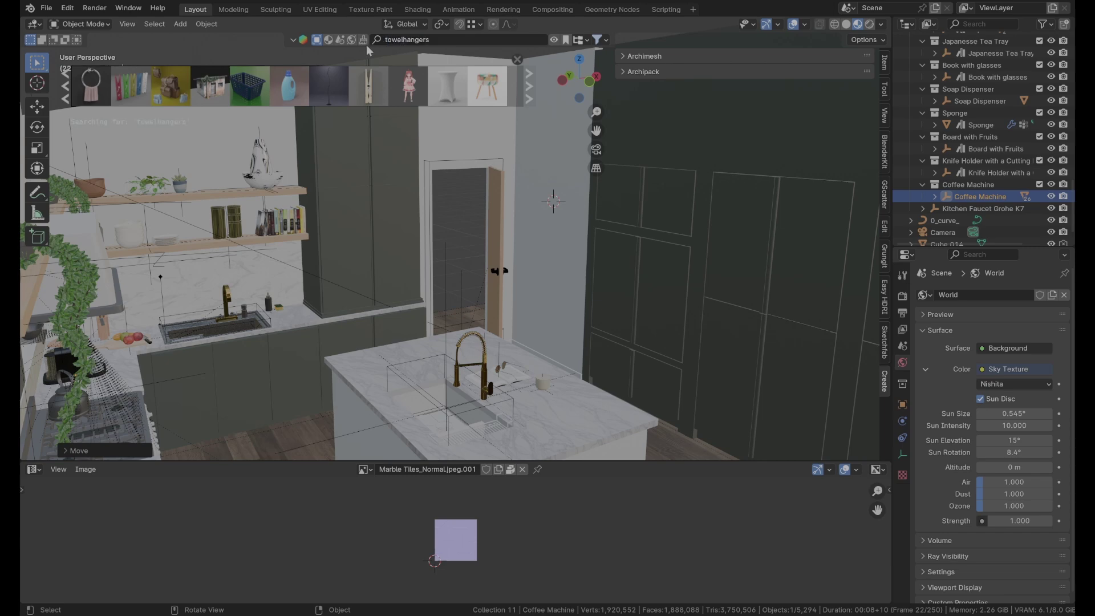
{"action": "key", "text": "Return"}
{"action": "left_click", "coordinate": [91, 85]}
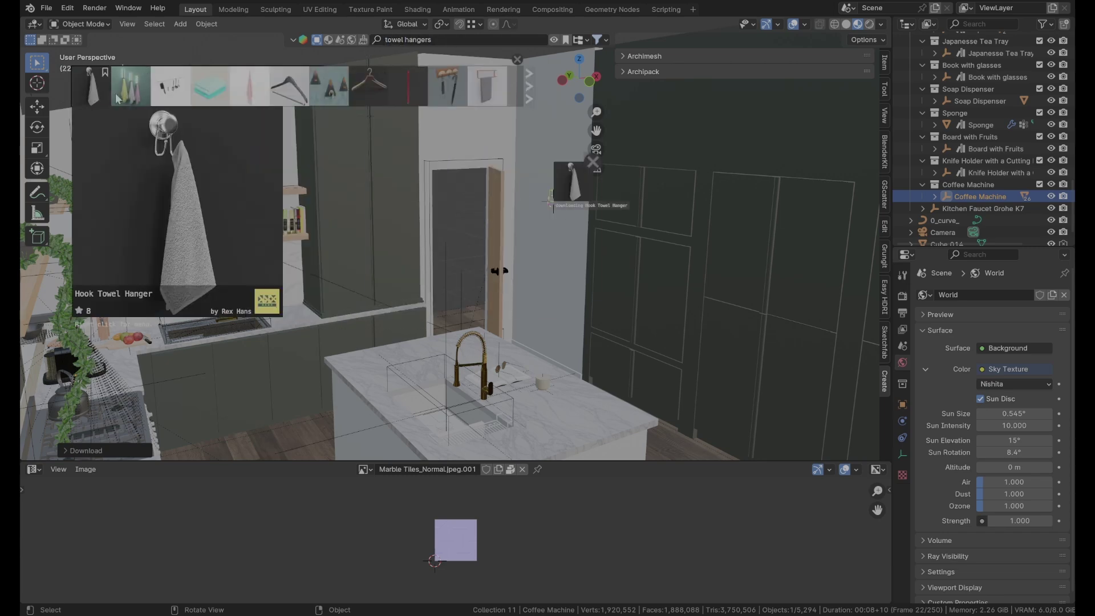
{"action": "middle_click_drag", "start_coordinate": [638, 208], "coordinate": [1013, 202]}
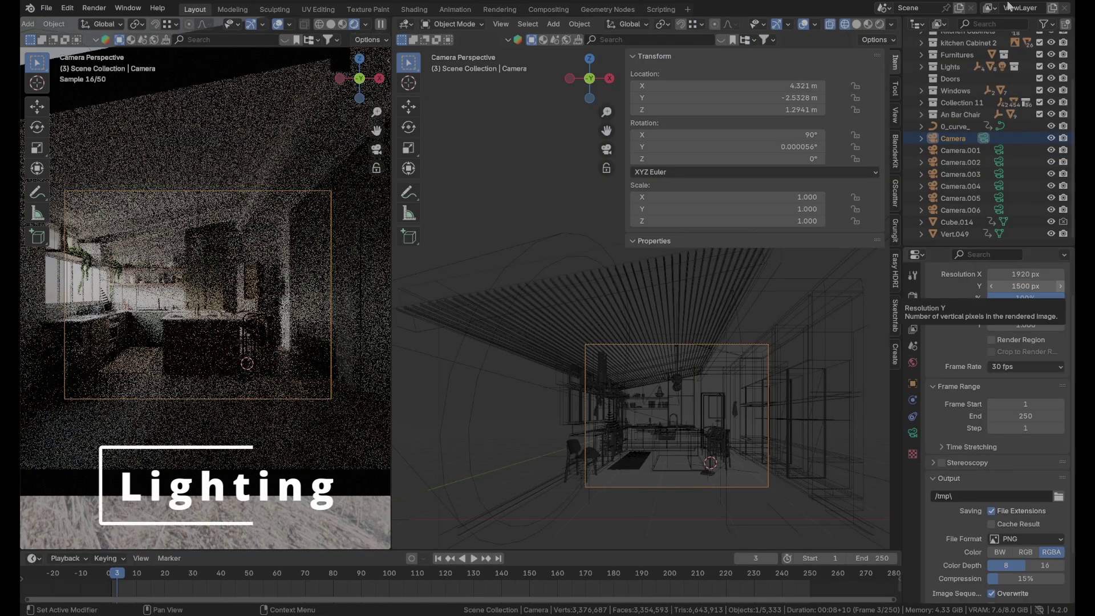
Step: Set the Color Management look to Punchy after trying Medium High Contrast
{"action": "left_click", "coordinate": [913, 296]}
{"action": "scroll", "coordinate": [1031, 418], "scroll_direction": "down", "scroll_amount": 15}
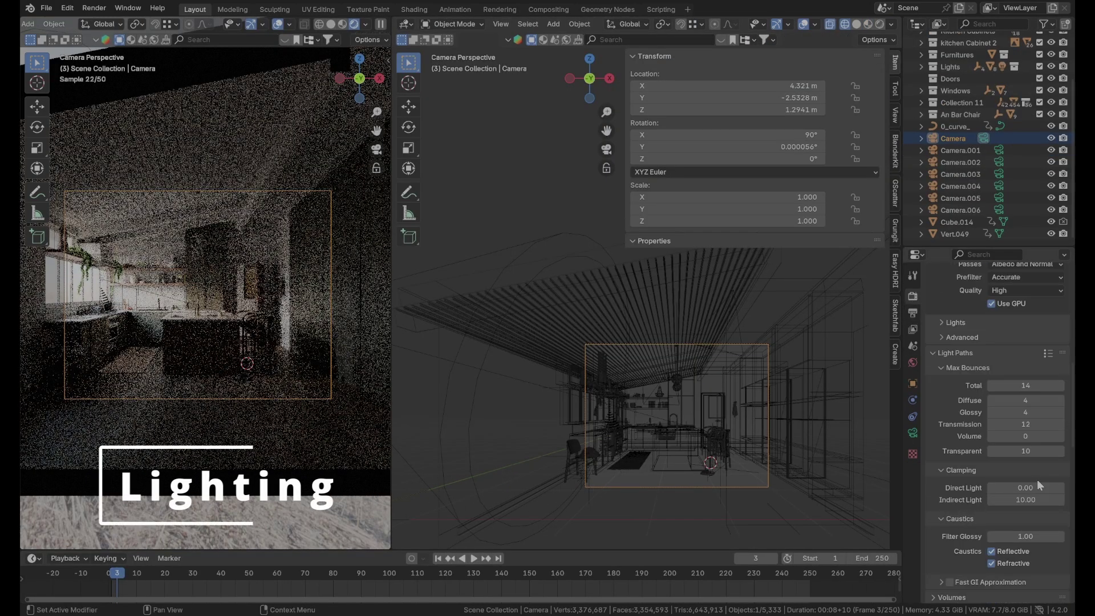
{"action": "scroll", "coordinate": [1037, 484], "scroll_direction": "down", "scroll_amount": 8}
{"action": "left_click", "coordinate": [1025, 517]}
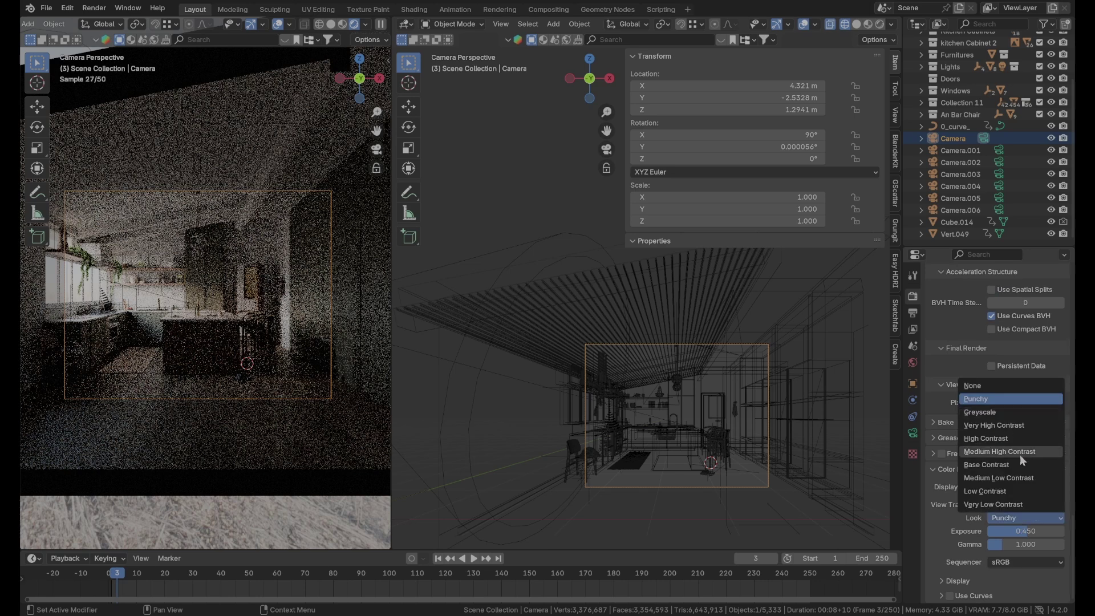
{"action": "left_click", "coordinate": [1019, 454]}
{"action": "left_click", "coordinate": [1025, 517]}
{"action": "left_click", "coordinate": [1016, 395]}
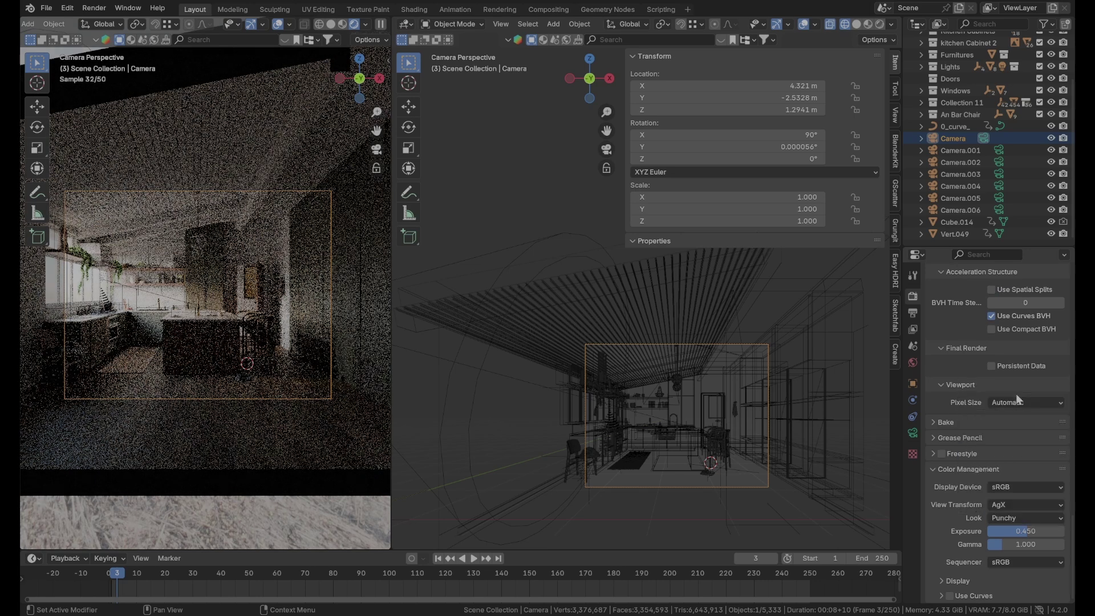
{"action": "scroll", "coordinate": [976, 442], "scroll_direction": "up", "scroll_amount": 20}
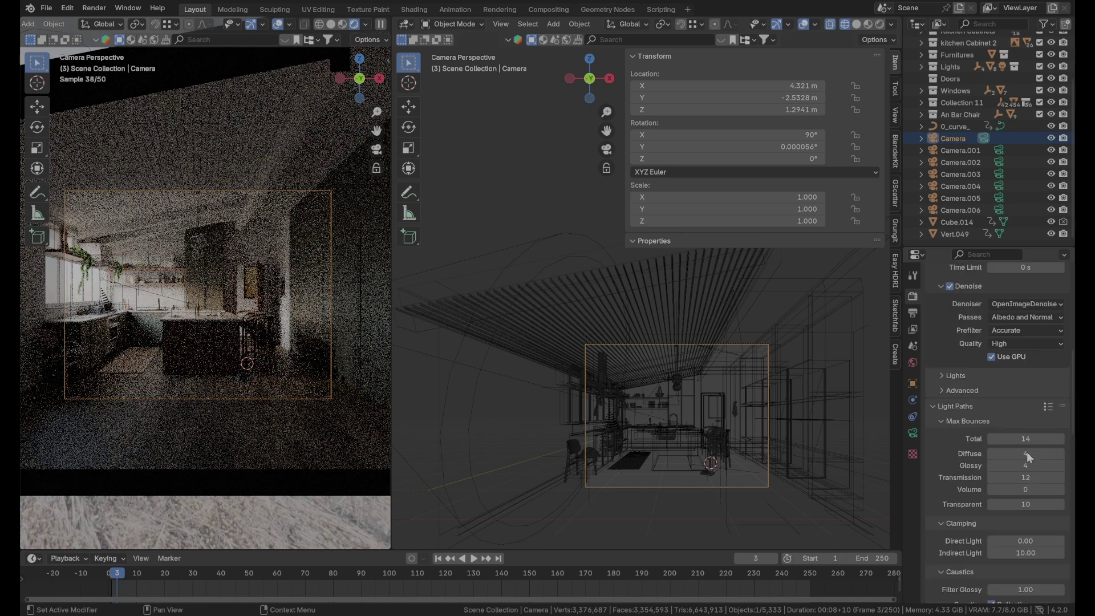
Step: View the world nodes in the Shader Editor, then return to the 3D viewport and show BlenderKit HDR results
{"action": "left_click", "coordinate": [406, 24]}
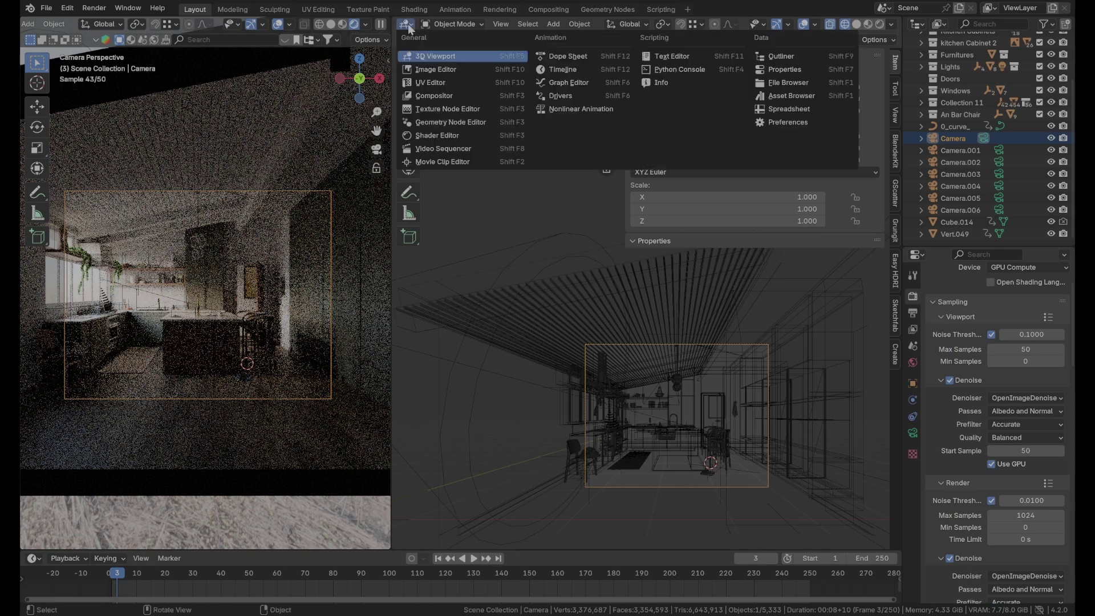
{"action": "left_click", "coordinate": [451, 139]}
{"action": "key", "text": "Home"}
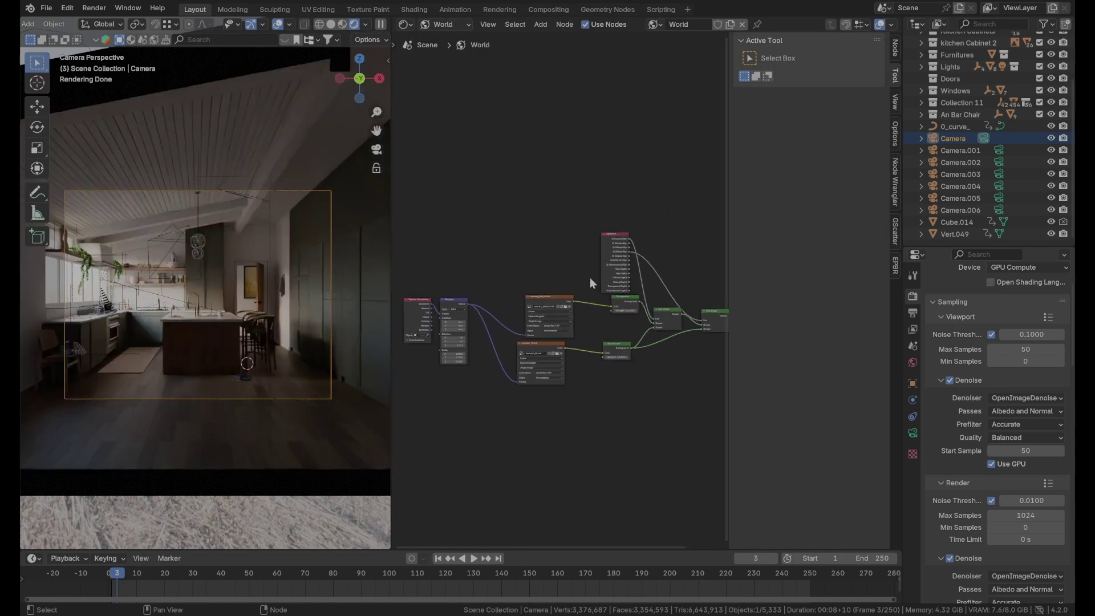
{"action": "left_click", "coordinate": [405, 25]}
{"action": "left_click", "coordinate": [404, 25]}
{"action": "left_click", "coordinate": [404, 26]}
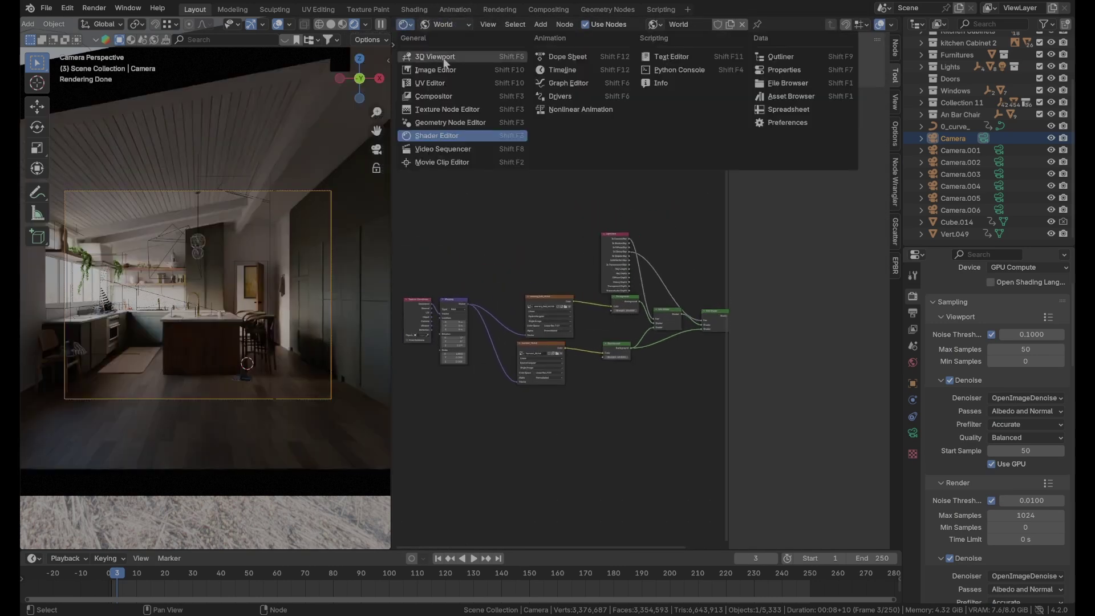
{"action": "left_click", "coordinate": [424, 59]}
{"action": "left_click", "coordinate": [566, 40]}
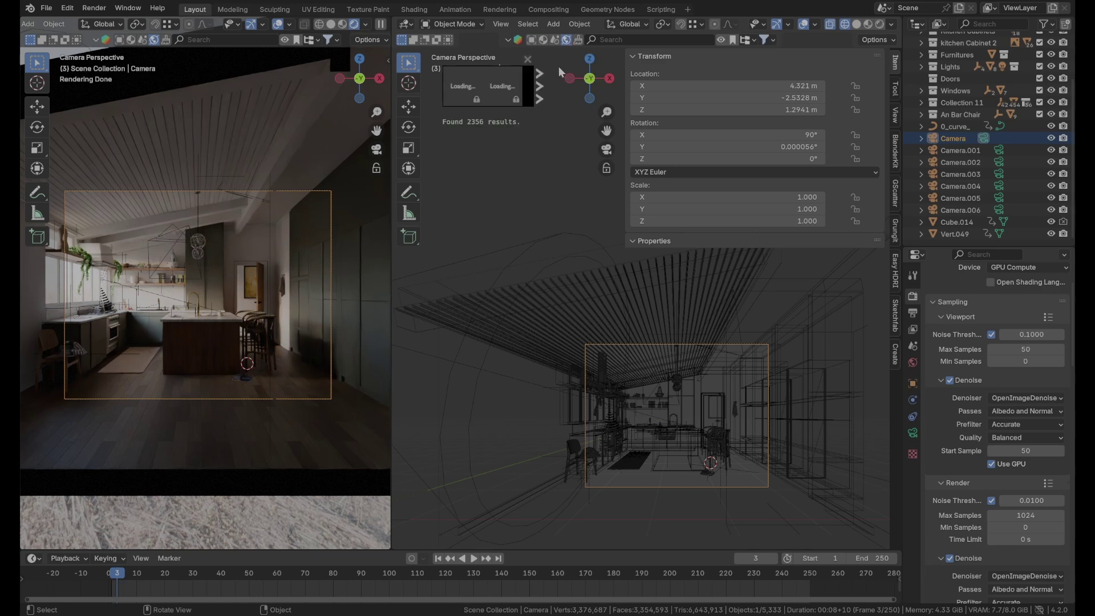
Step: Refresh the HDR results and download an HDR, applying it as the world background
{"action": "left_click", "coordinate": [764, 39]}
{"action": "left_click", "coordinate": [733, 84]}
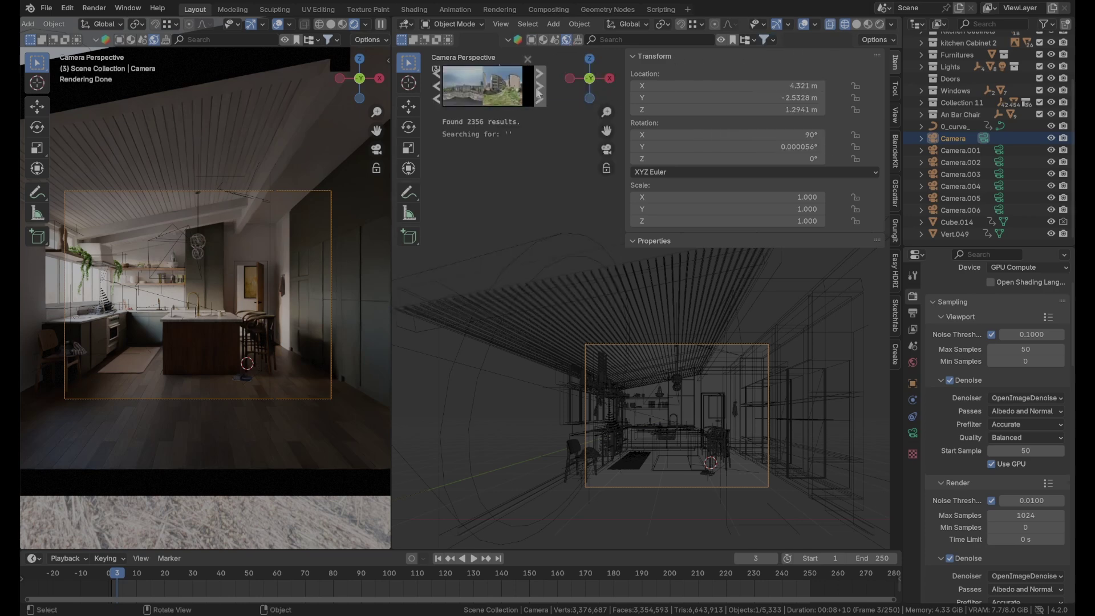
{"action": "left_click", "coordinate": [466, 97]}
{"action": "left_click", "coordinate": [450, 114]}
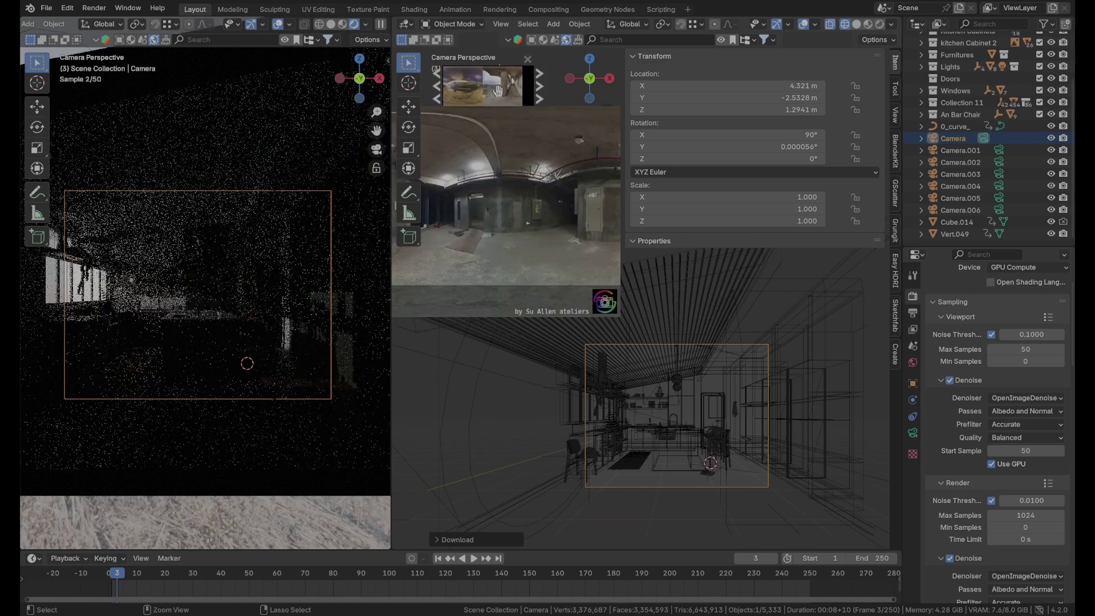
Step: Reopen the HDR results and scroll through further HDR previews
{"action": "left_click", "coordinate": [527, 58]}
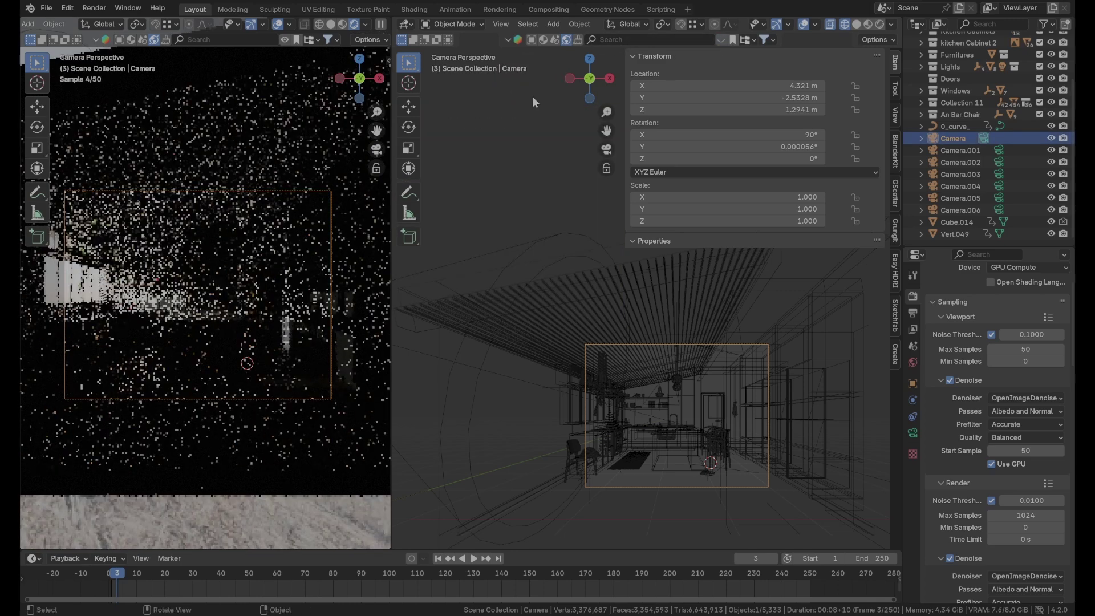
{"action": "left_click", "coordinate": [517, 40]}
{"action": "mouse_move", "coordinate": [480, 92]}
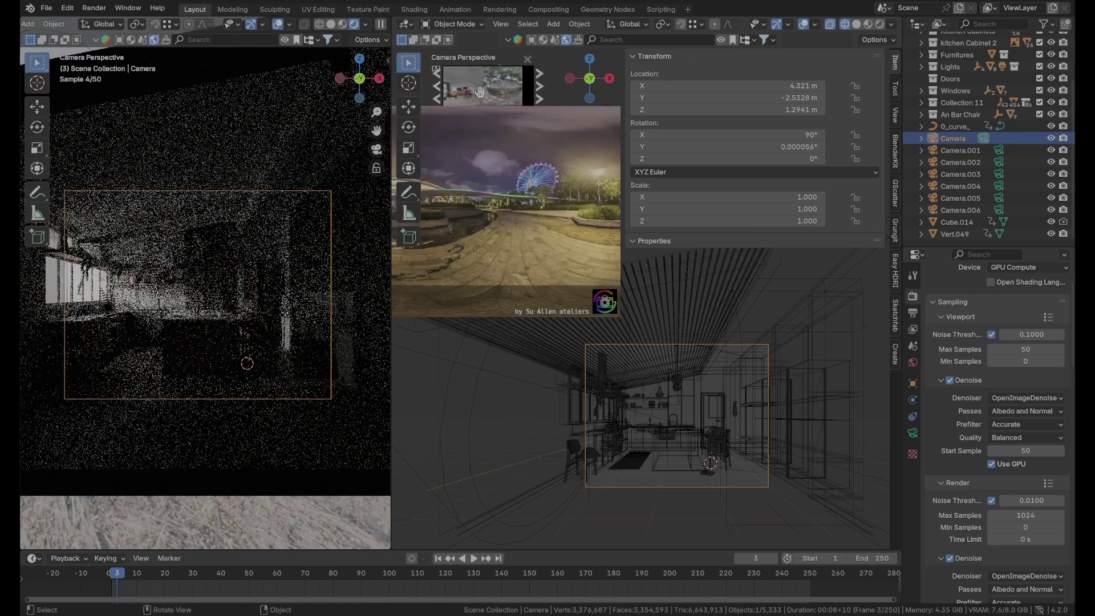
{"action": "scroll", "coordinate": [479, 92], "scroll_direction": "down", "scroll_amount": 3}
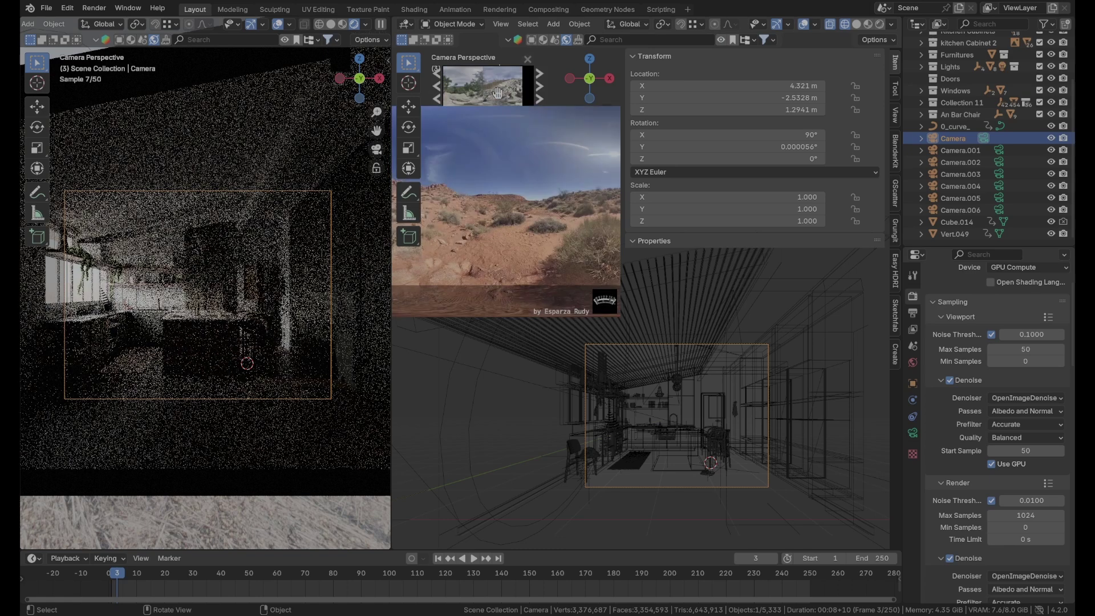
{"action": "scroll", "coordinate": [473, 96], "scroll_direction": "down", "scroll_amount": 2}
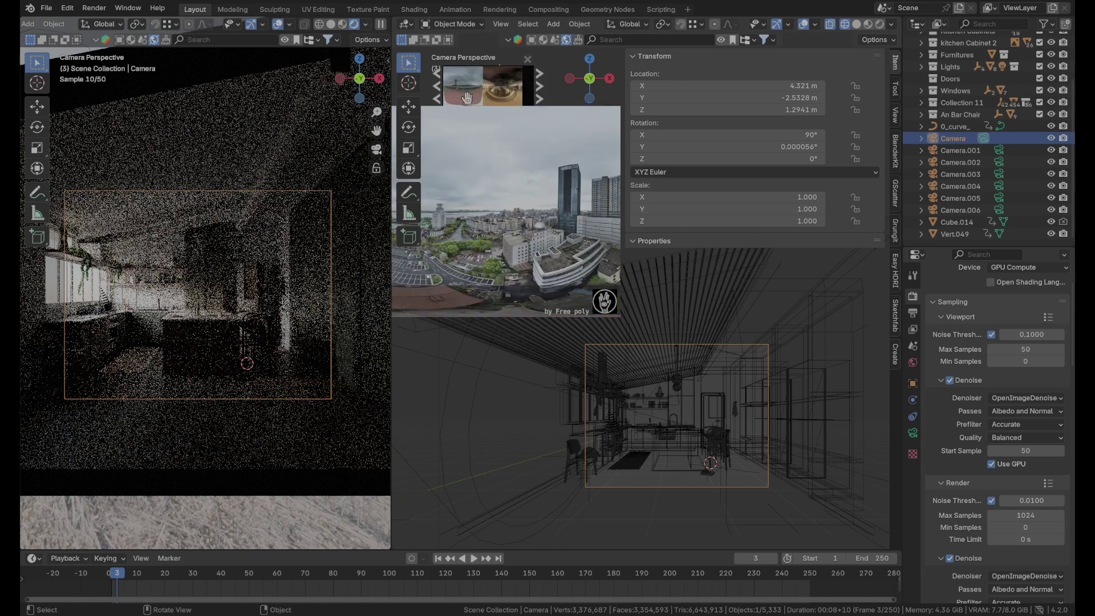
{"action": "scroll", "coordinate": [474, 98], "scroll_direction": "down", "scroll_amount": 3}
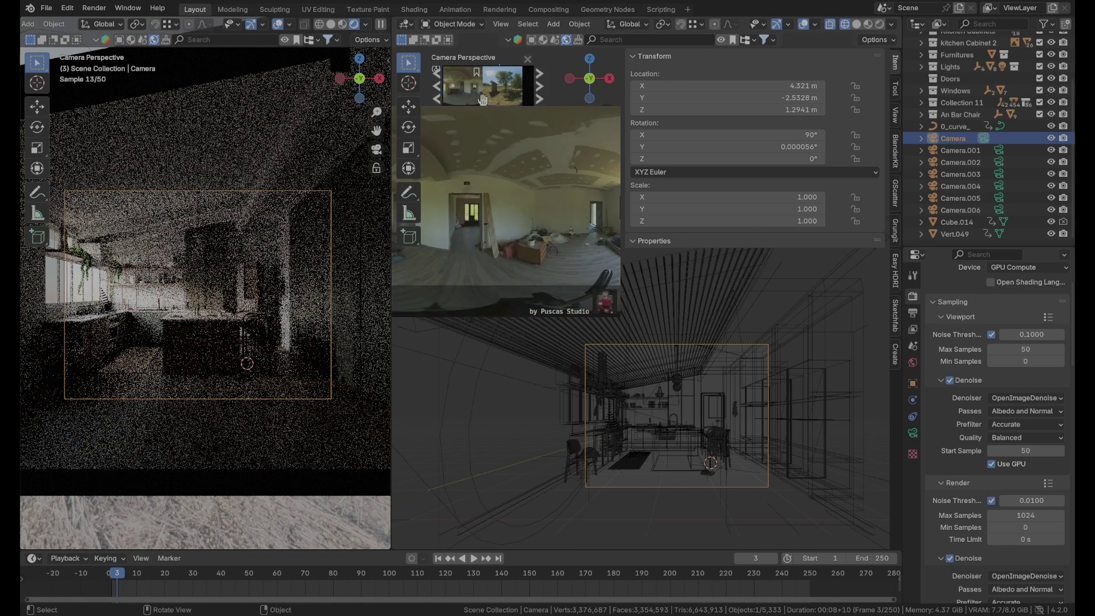
{"action": "scroll", "coordinate": [486, 99], "scroll_direction": "down", "scroll_amount": 1}
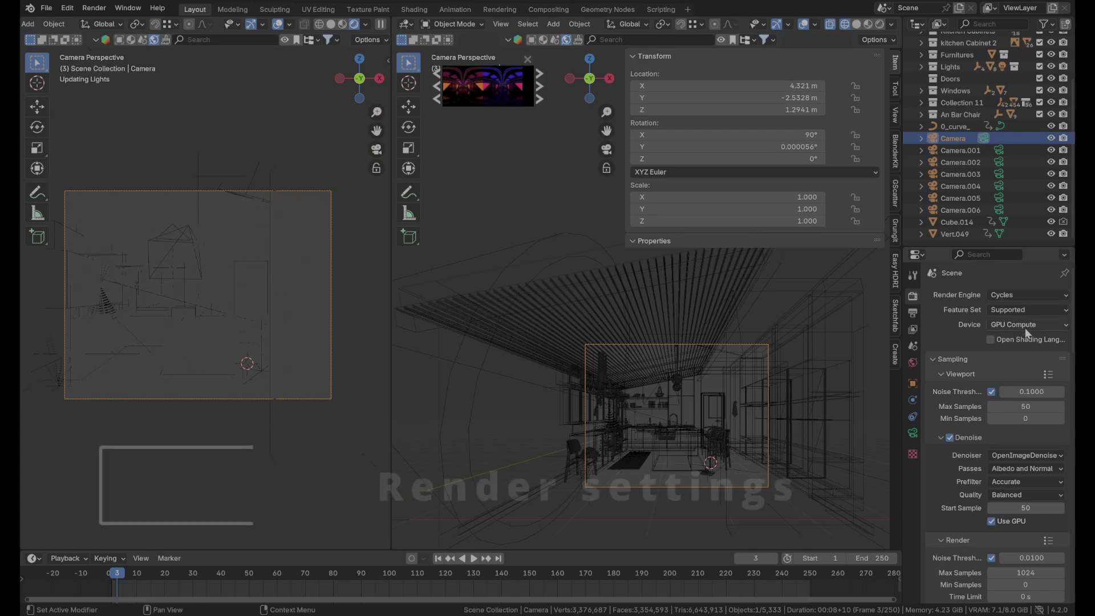
Step: Keep Cycles as the render engine, set Device to GPU Compute, and review Sampling, Light Paths and Color Management
{"action": "left_click", "coordinate": [1015, 295]}
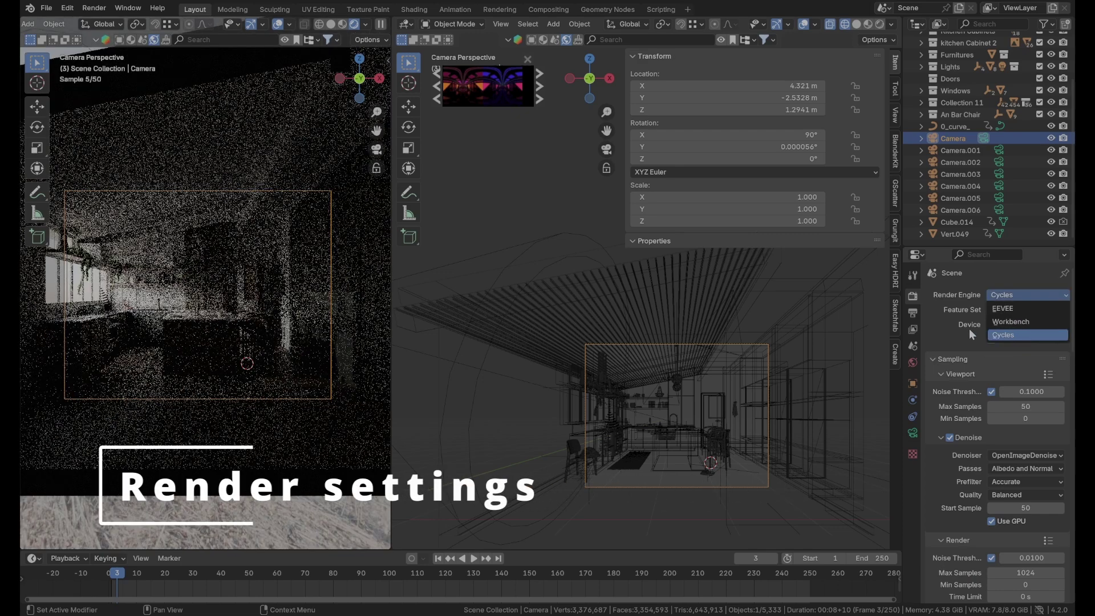
{"action": "left_click", "coordinate": [948, 330]}
{"action": "scroll", "coordinate": [974, 333], "scroll_direction": "down", "scroll_amount": 1}
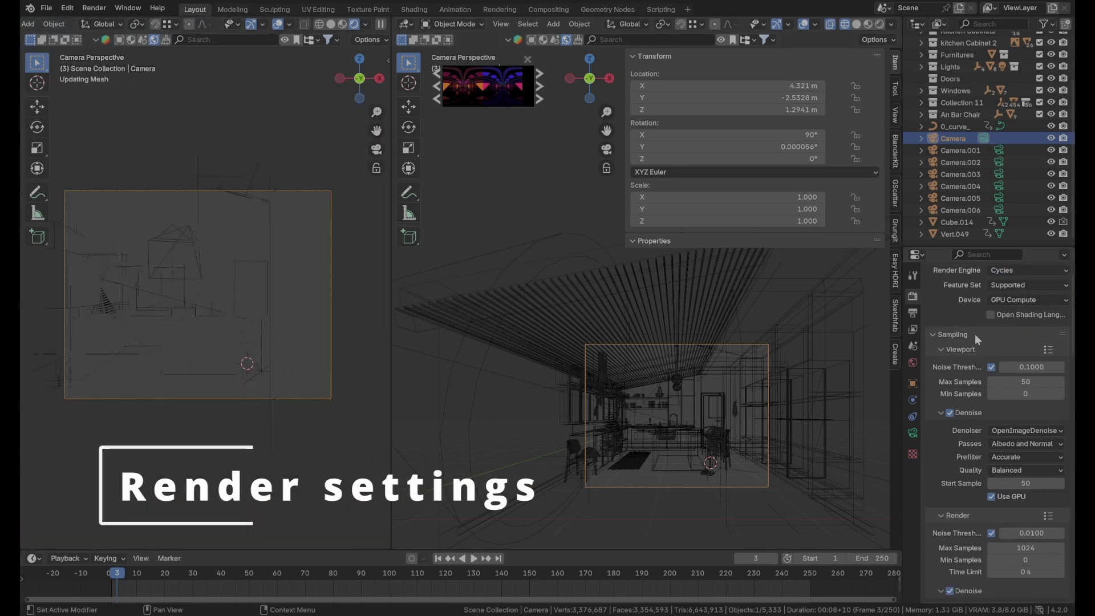
{"action": "left_click", "coordinate": [1015, 300]}
{"action": "left_click", "coordinate": [1015, 300]}
{"action": "scroll", "coordinate": [1001, 371], "scroll_direction": "down", "scroll_amount": 5}
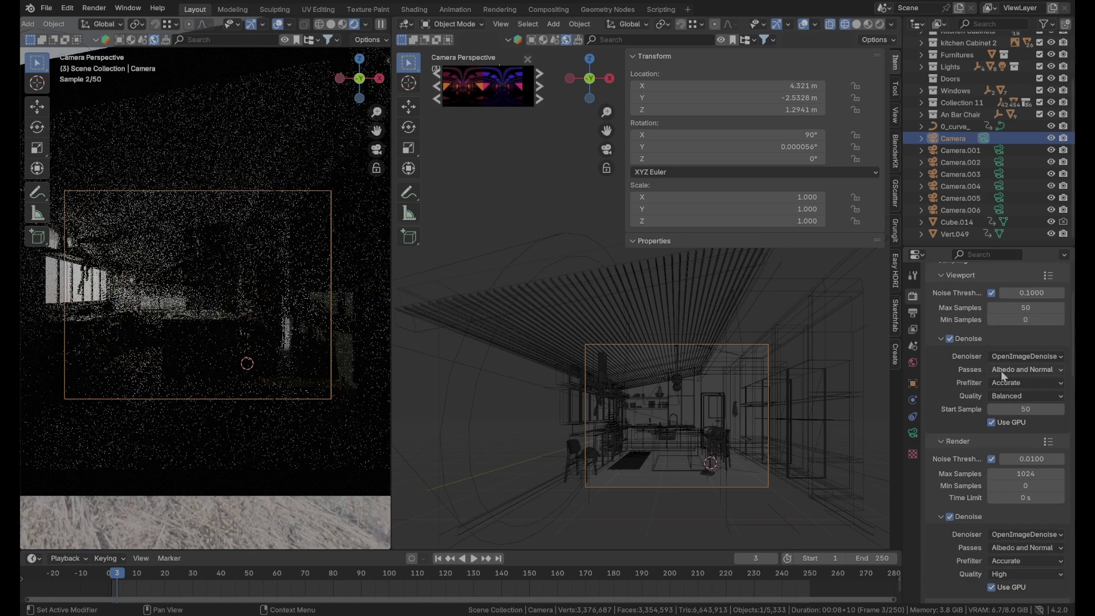
{"action": "scroll", "coordinate": [1022, 430], "scroll_direction": "down", "scroll_amount": 5}
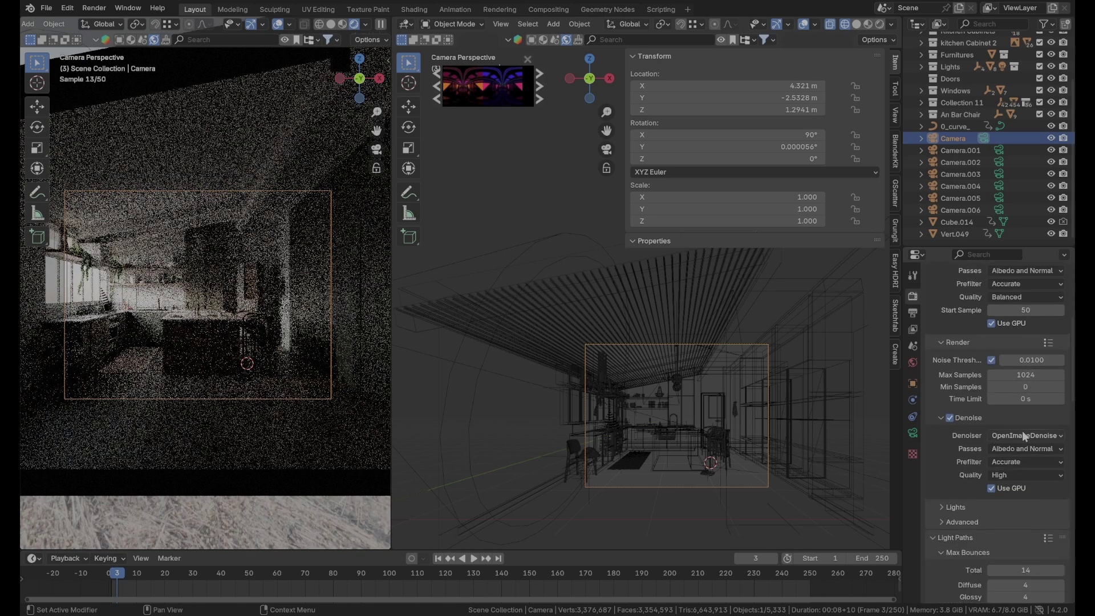
{"action": "scroll", "coordinate": [1023, 434], "scroll_direction": "down", "scroll_amount": 5}
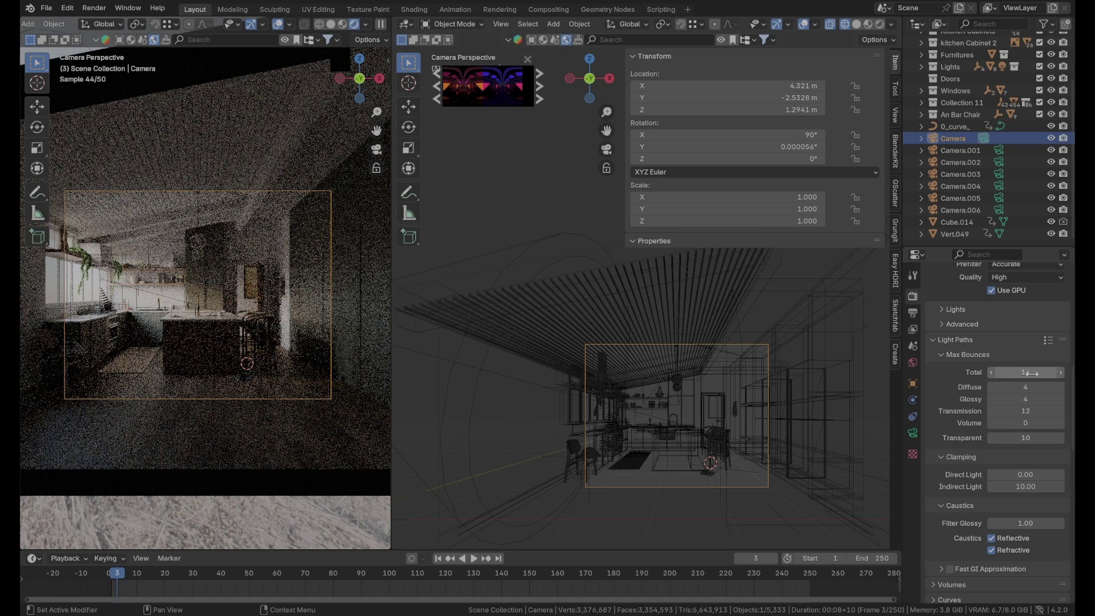
{"action": "scroll", "coordinate": [1027, 503], "scroll_direction": "down", "scroll_amount": 20}
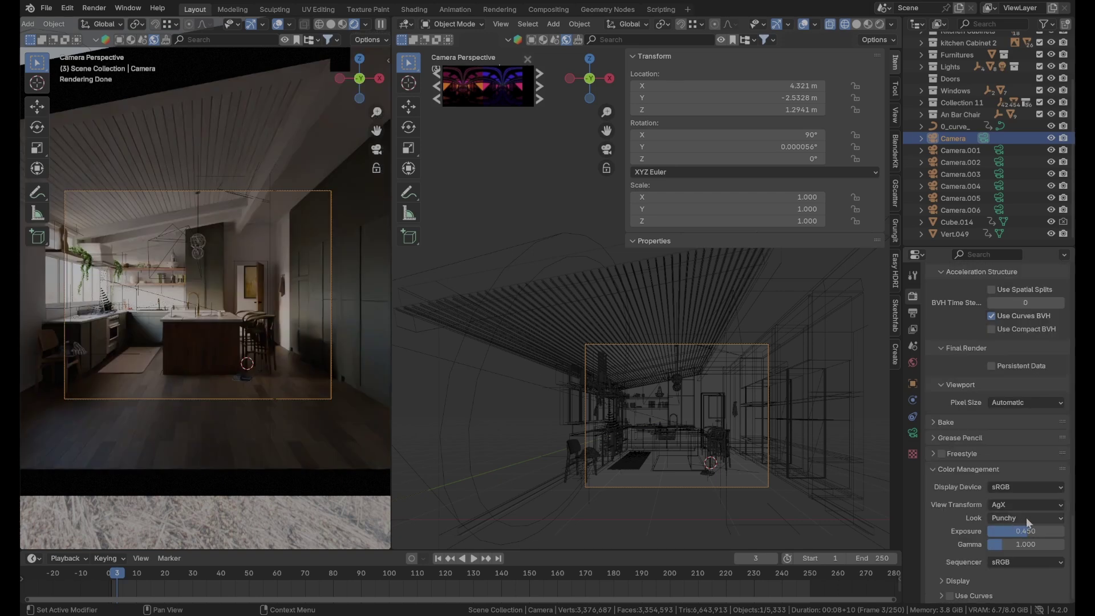